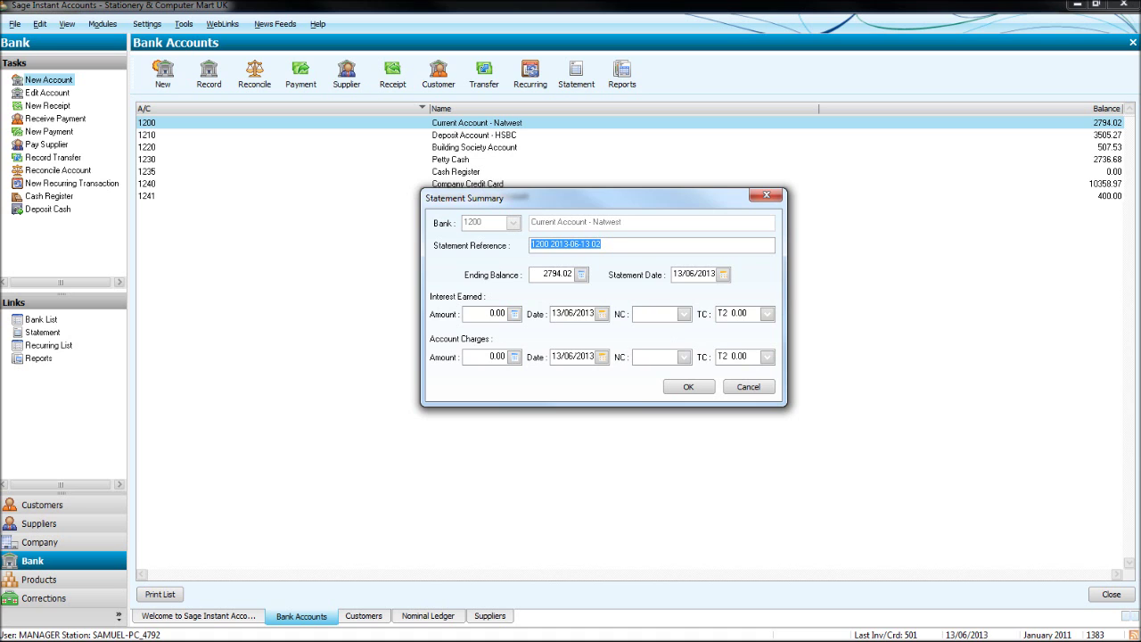
{"action": "key", "text": "alt+Tab"}
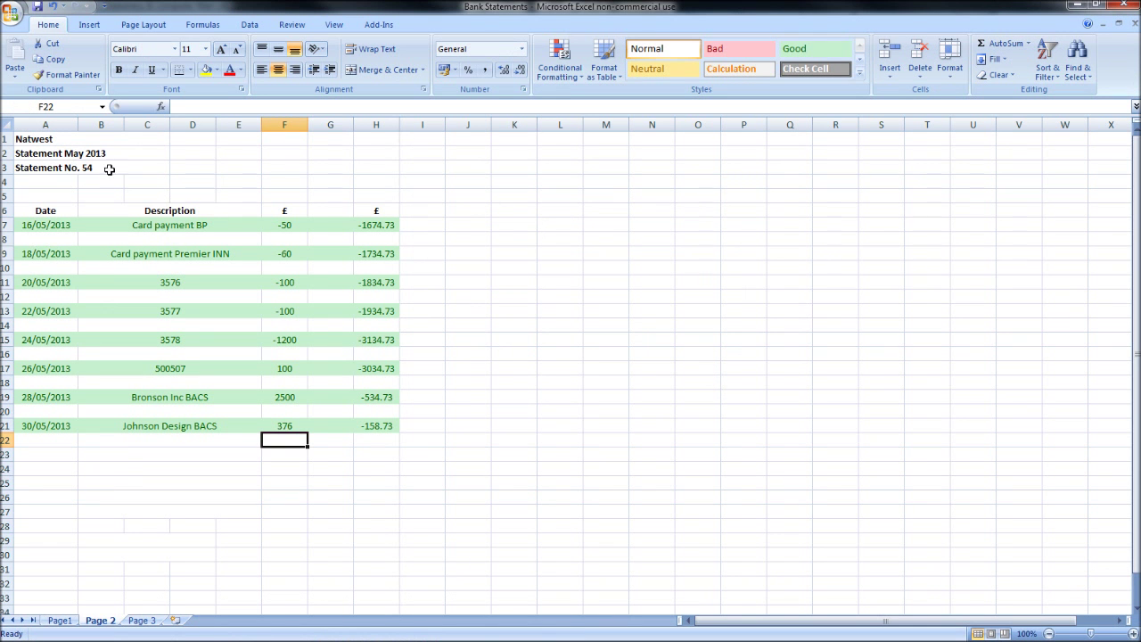
Enter 55 from the Page 3 sheet as Sage's statement reference, then select closing balance row 13
{"action": "left_click", "coordinate": [140, 620]}
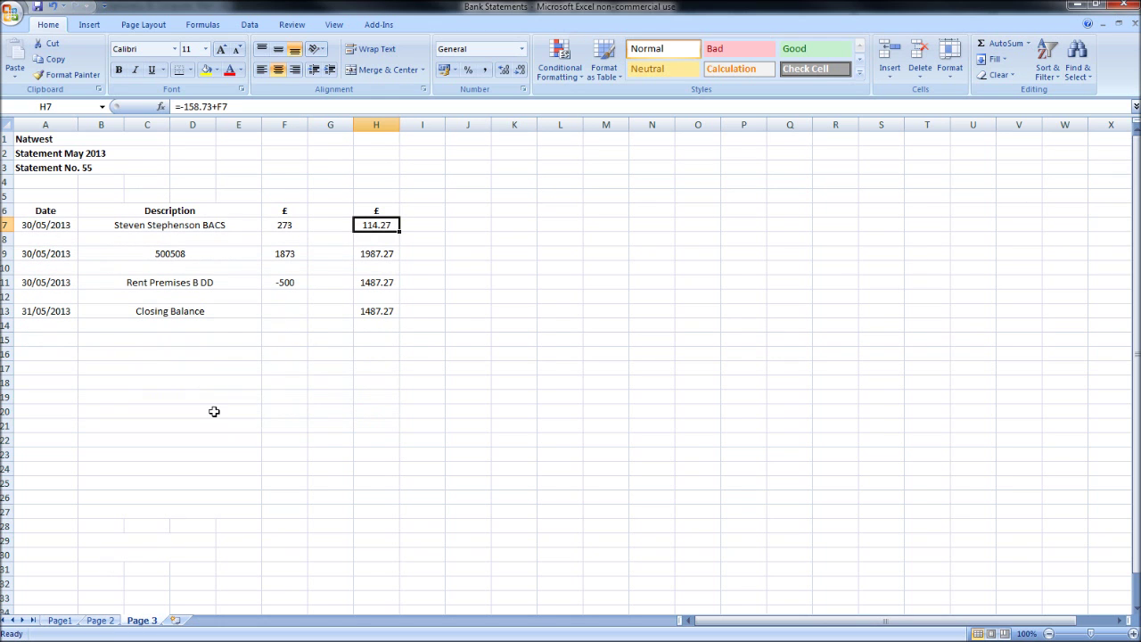
{"action": "left_click", "coordinate": [78, 167]}
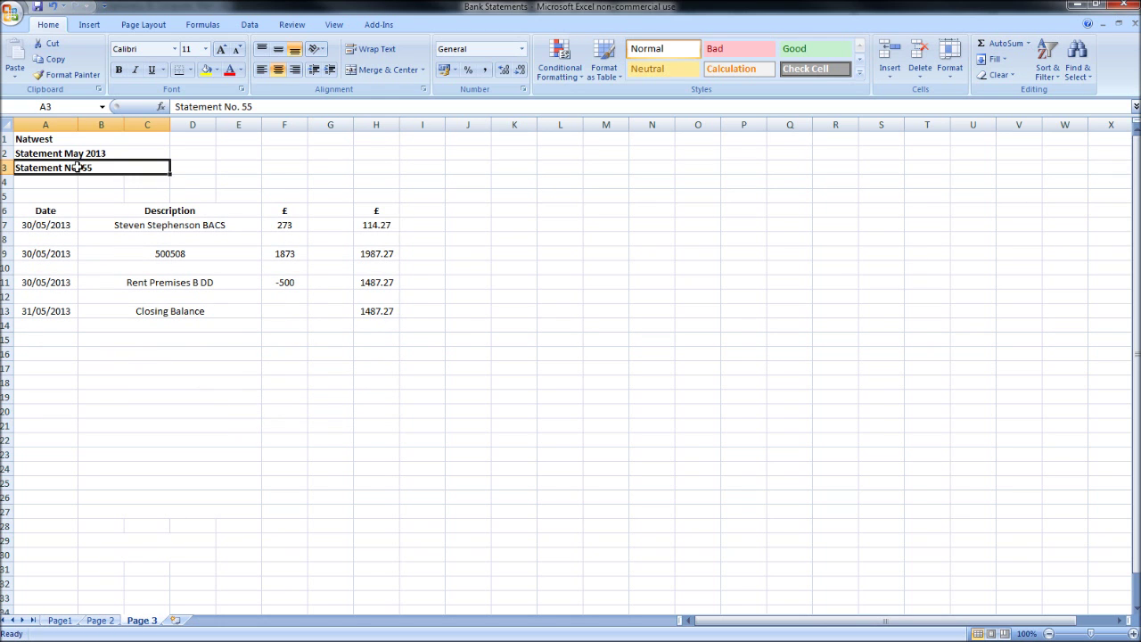
{"action": "left_click", "coordinate": [1075, 7]}
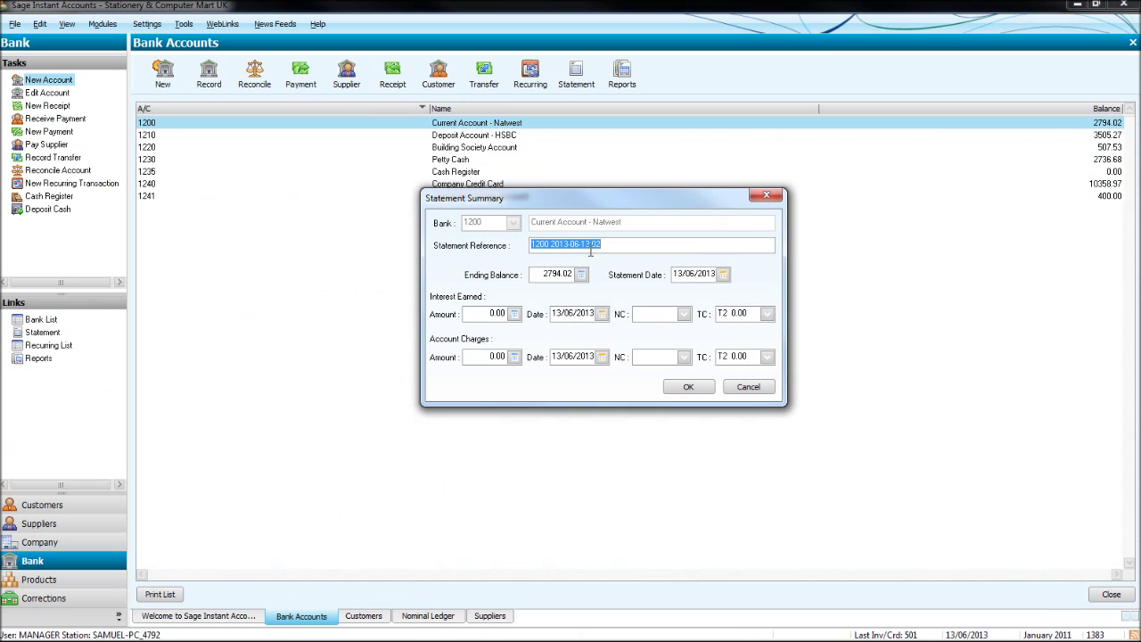
{"action": "type", "text": "55"}
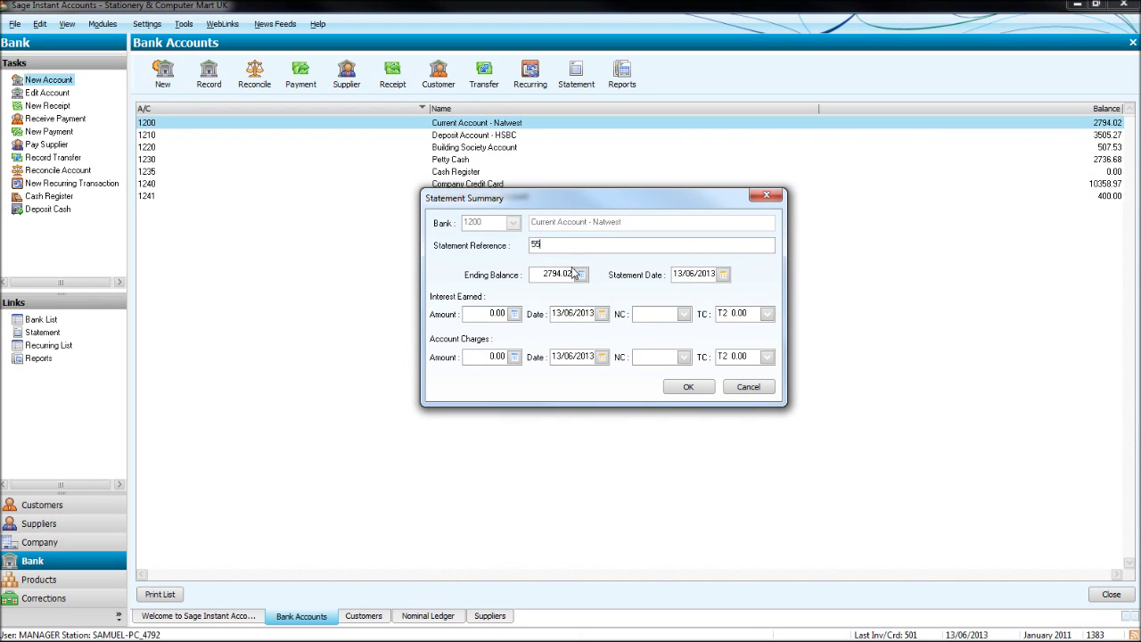
{"action": "key", "text": "Tab"}
{"action": "key", "text": "alt+Tab"}
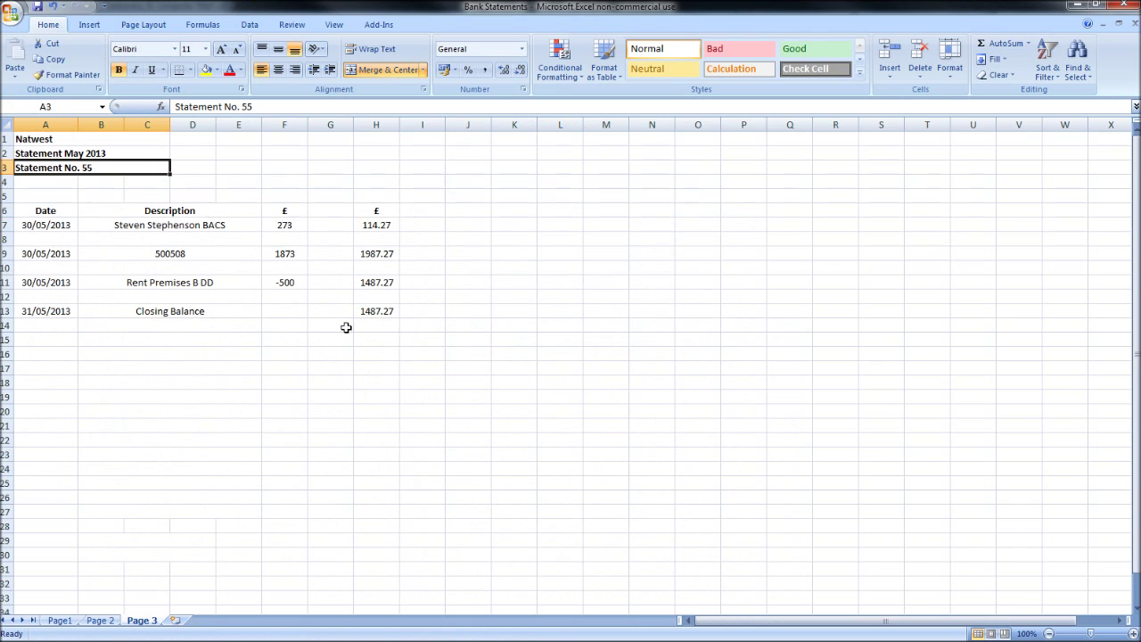
{"action": "left_click_drag", "start_coordinate": [56, 309], "coordinate": [364, 310]}
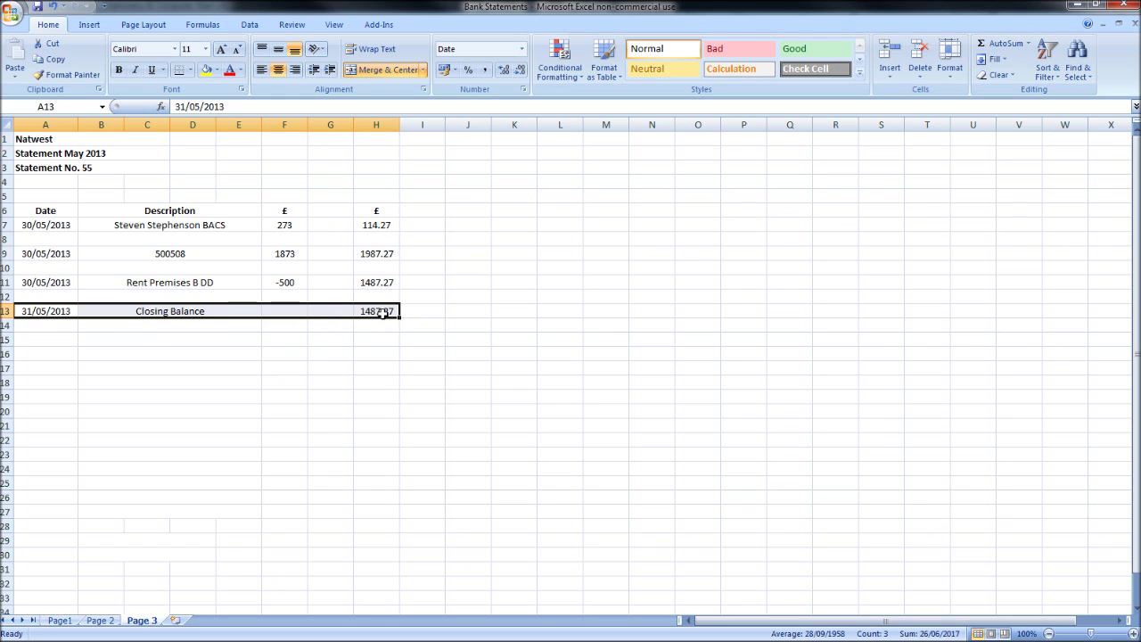
Enter 1487.27 as the statement's ending balance in Sage
{"action": "left_click", "coordinate": [1076, 6]}
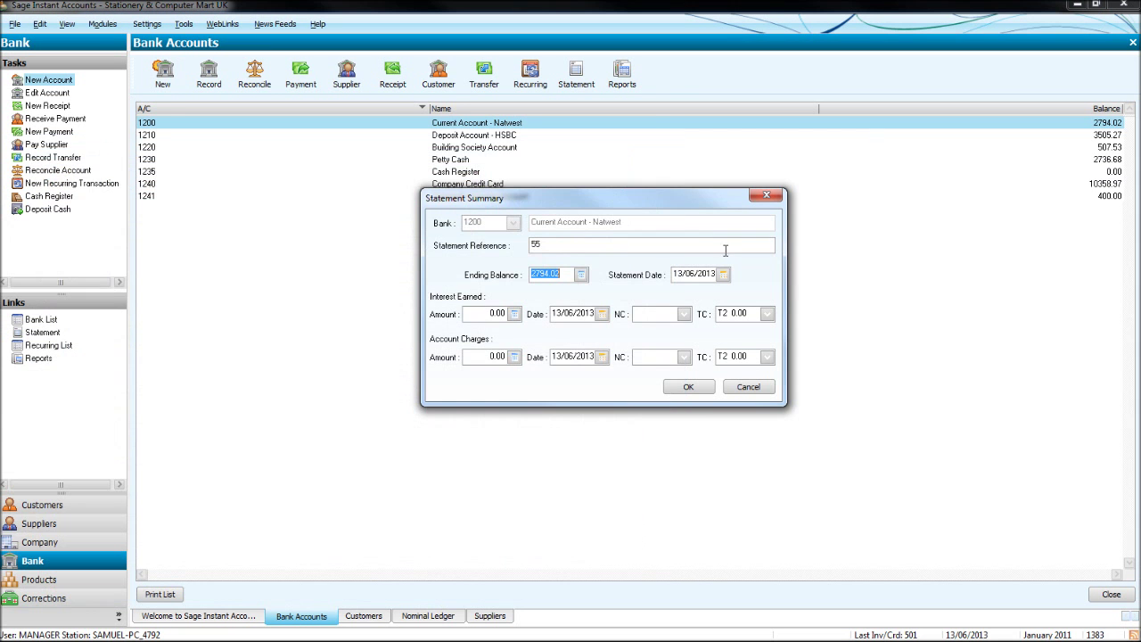
{"action": "type", "text": "1487.27"}
{"action": "key", "text": "Tab"}
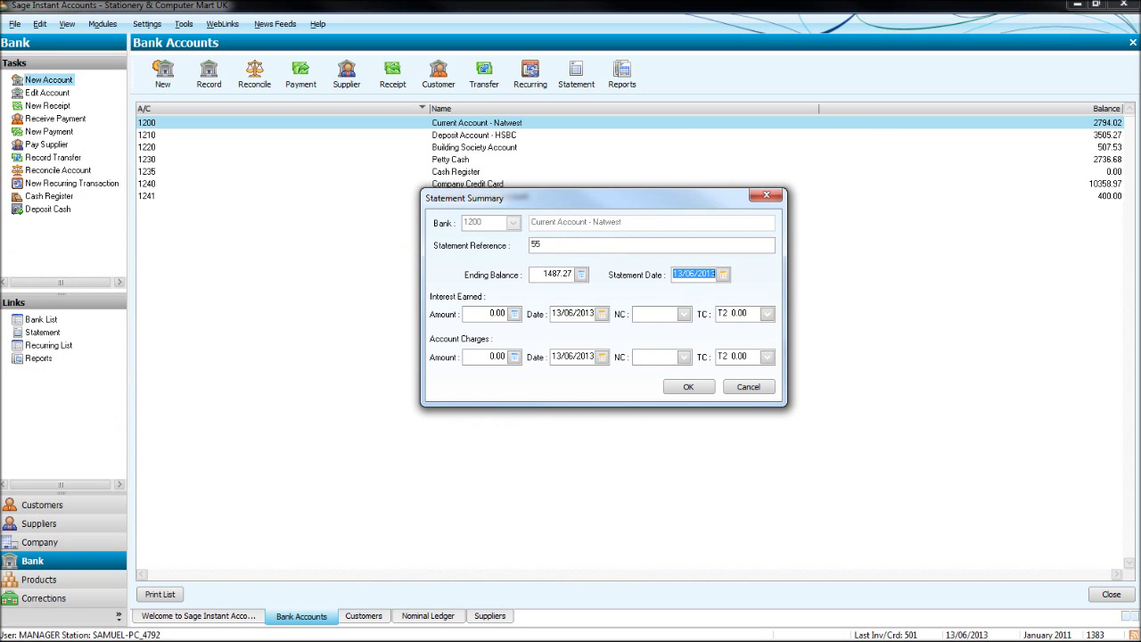
Check the 31/05/2013 closing date in Excel, enter it as the statement date, and confirm
{"action": "key", "text": "alt+Tab"}
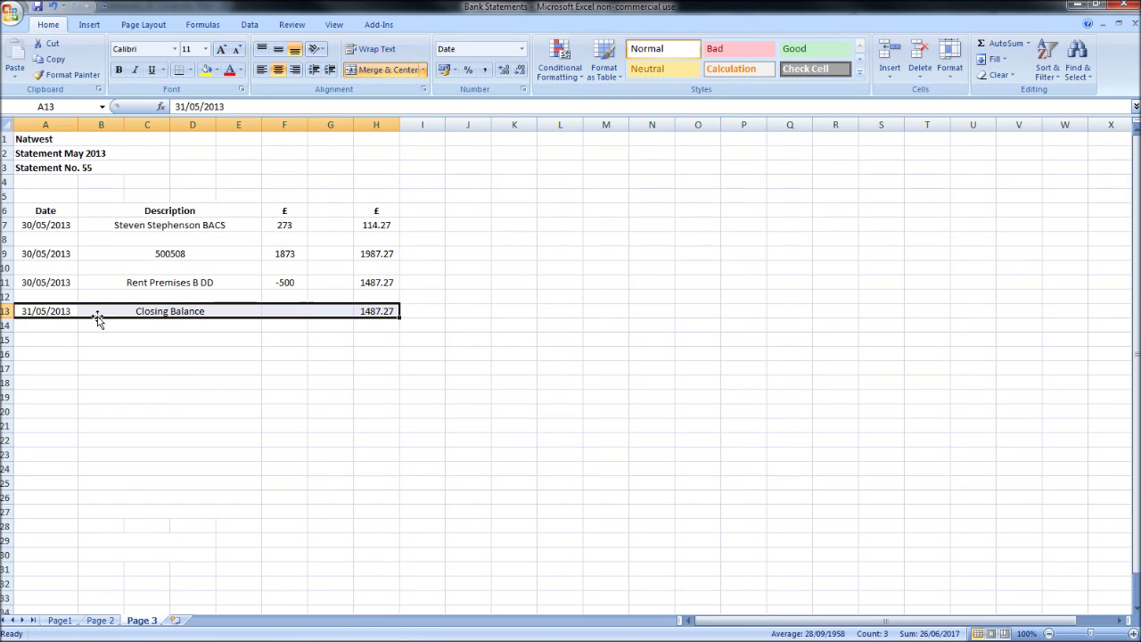
{"action": "left_click", "coordinate": [70, 326]}
{"action": "left_click", "coordinate": [49, 309]}
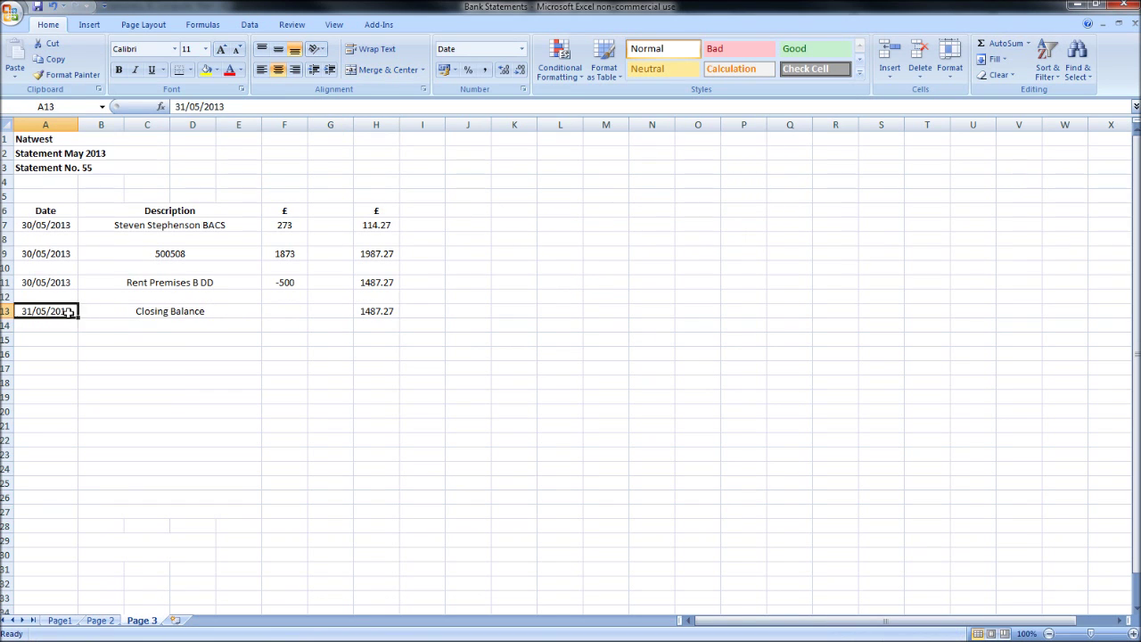
{"action": "left_click_drag", "start_coordinate": [49, 310], "coordinate": [377, 310]}
{"action": "left_click", "coordinate": [1076, 5]}
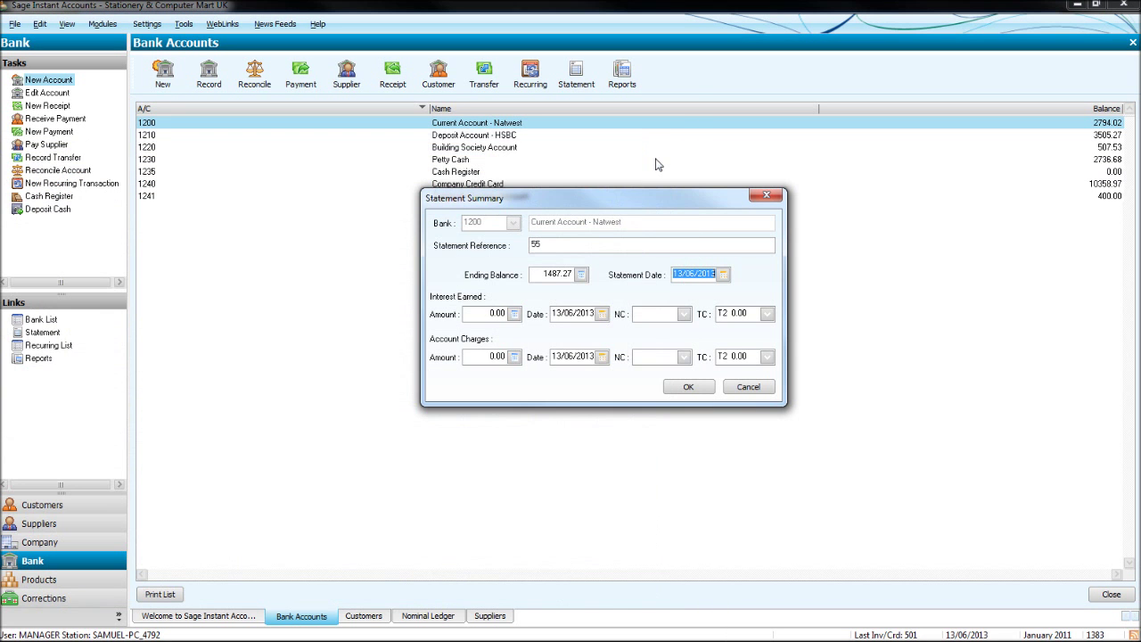
{"action": "type", "text": "3"}
{"action": "left_click", "coordinate": [677, 388]}
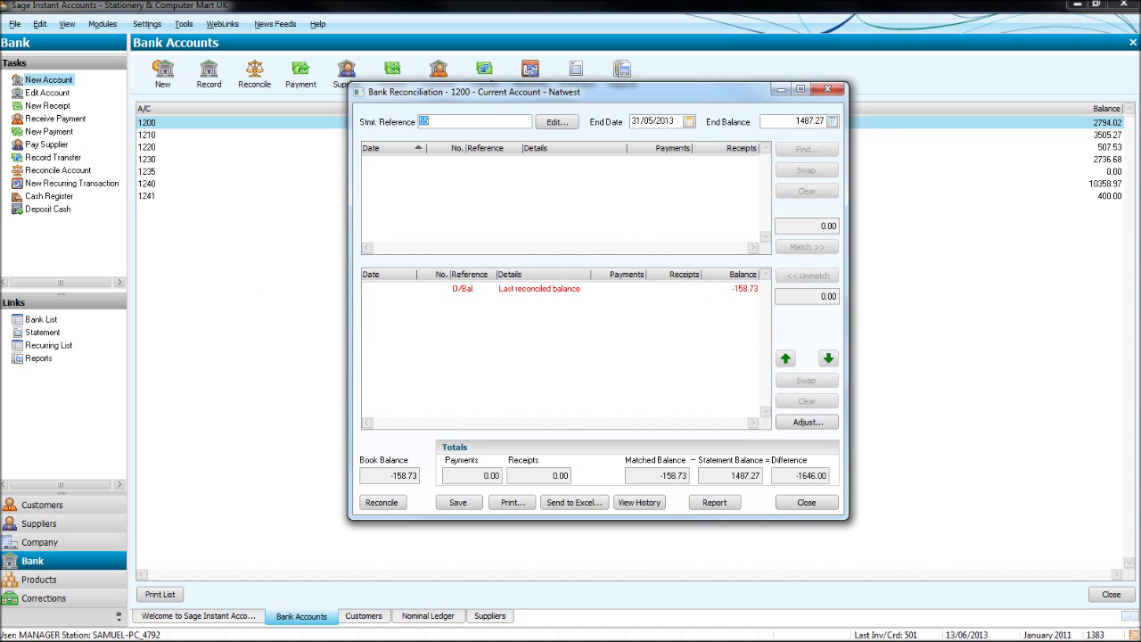
Check Page 2's -158.73 closing balance, then give the 114.27 balance in H7 the Good style
{"action": "key", "text": "alt+Tab"}
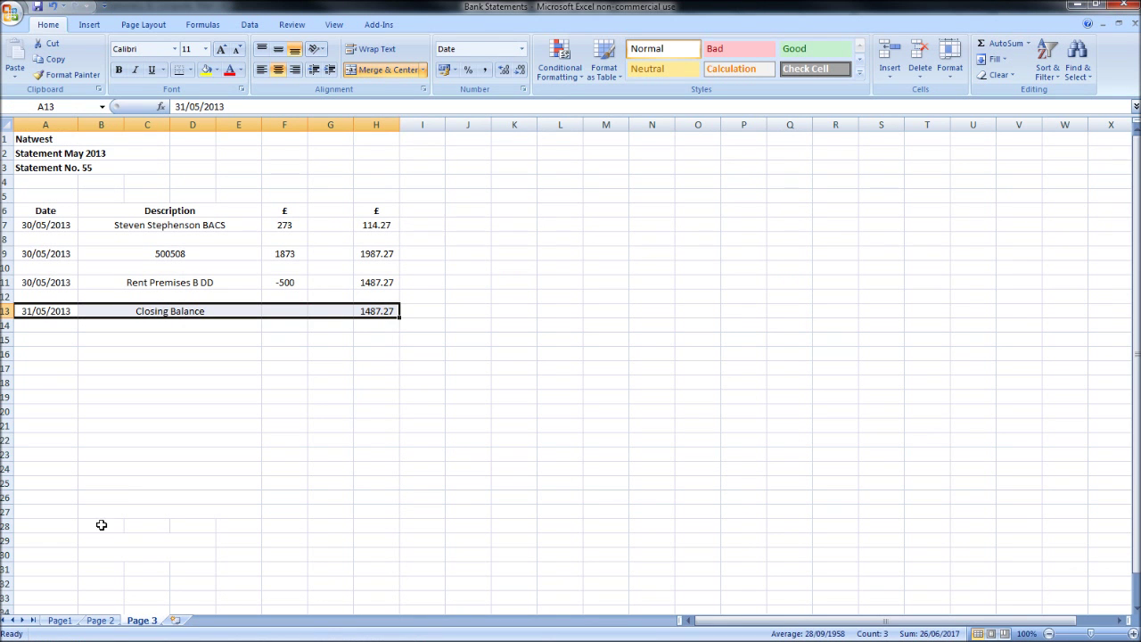
{"action": "left_click", "coordinate": [100, 620]}
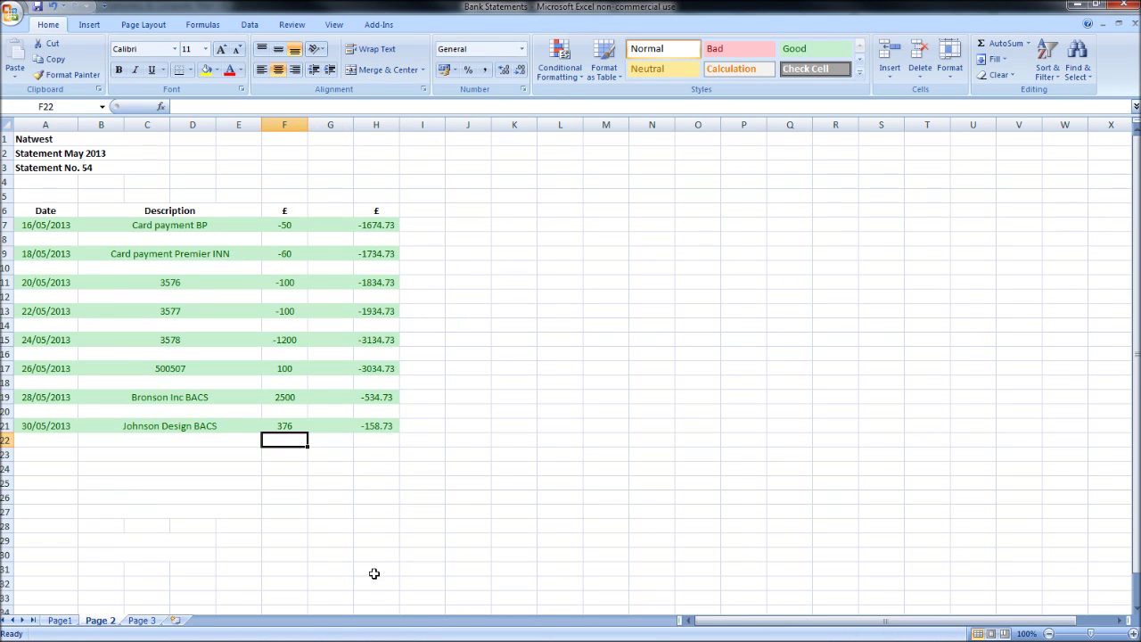
{"action": "left_click", "coordinate": [396, 429]}
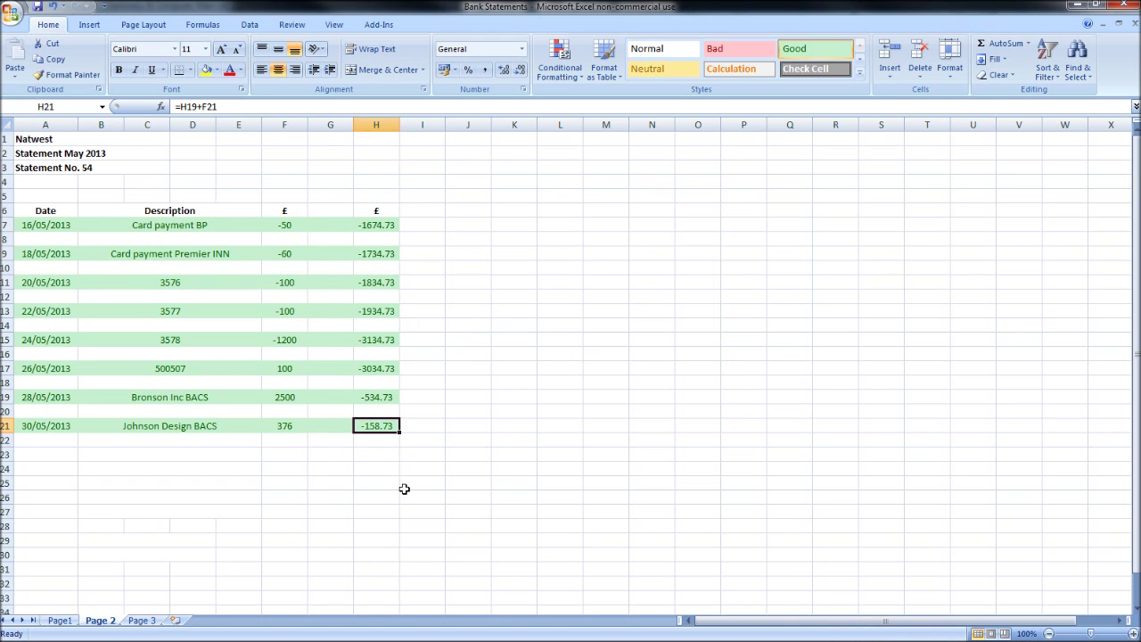
{"action": "left_click", "coordinate": [157, 622]}
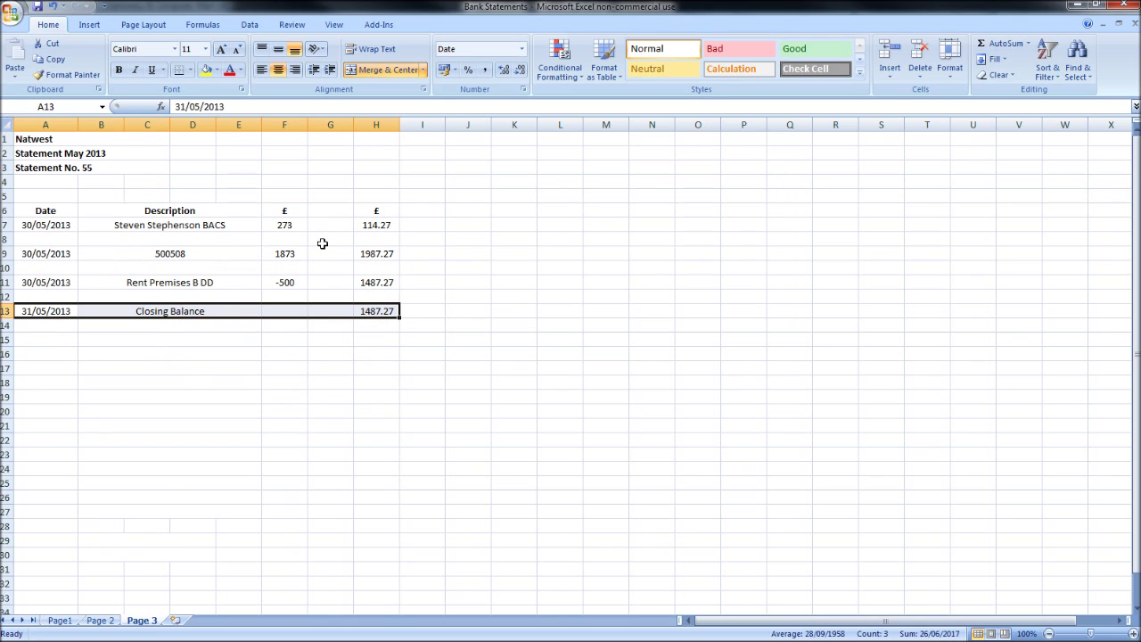
{"action": "left_click", "coordinate": [289, 224]}
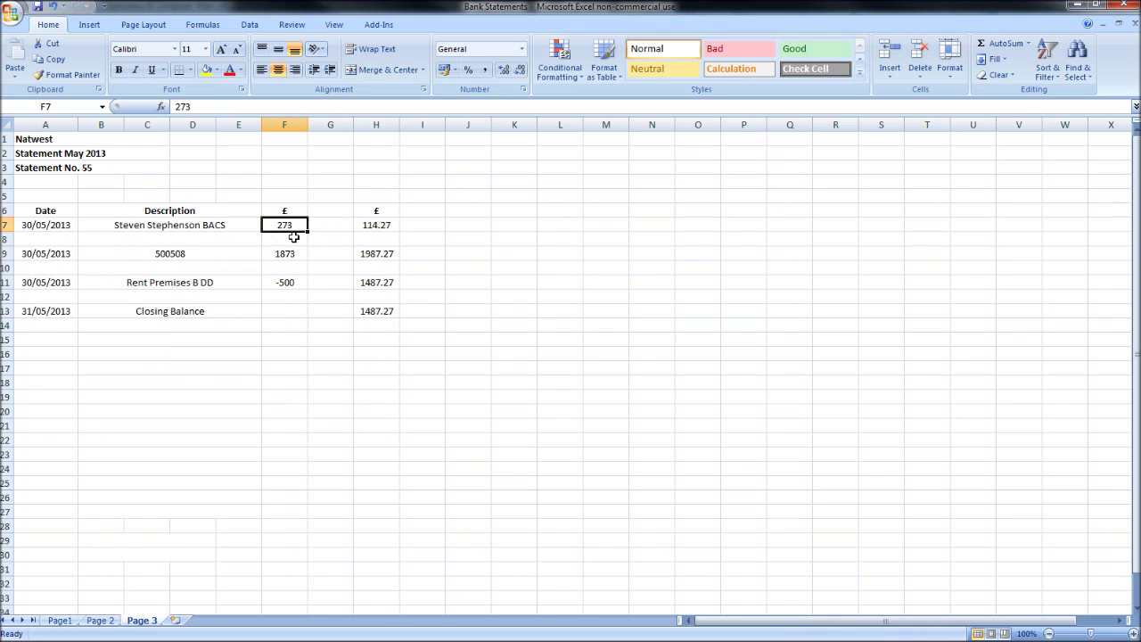
{"action": "left_click", "coordinate": [378, 225]}
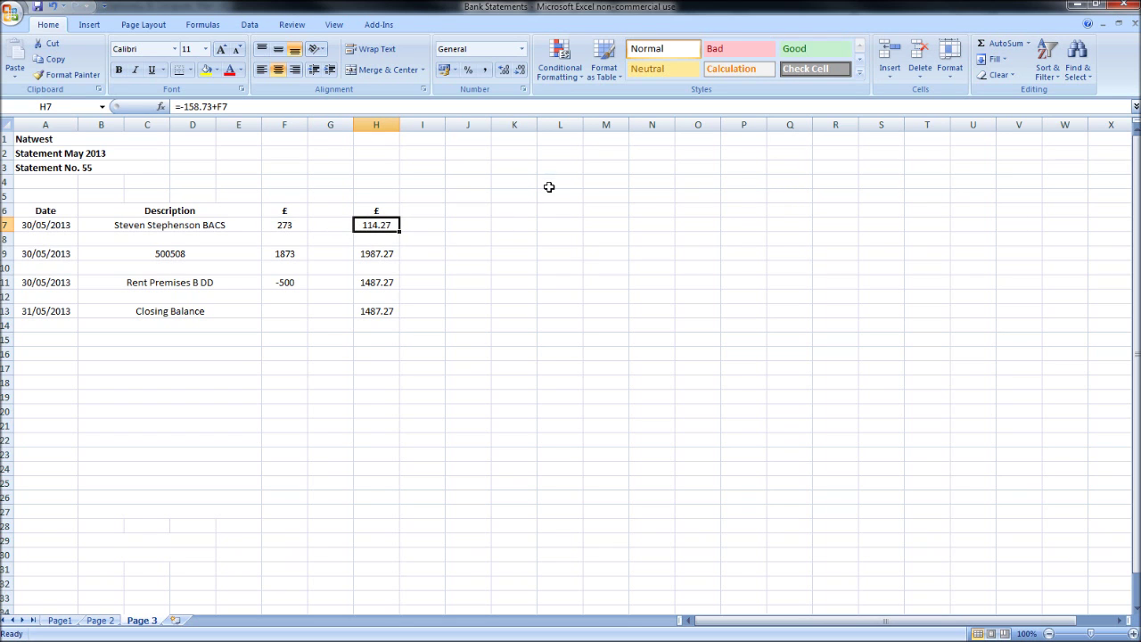
{"action": "left_click", "coordinate": [792, 49]}
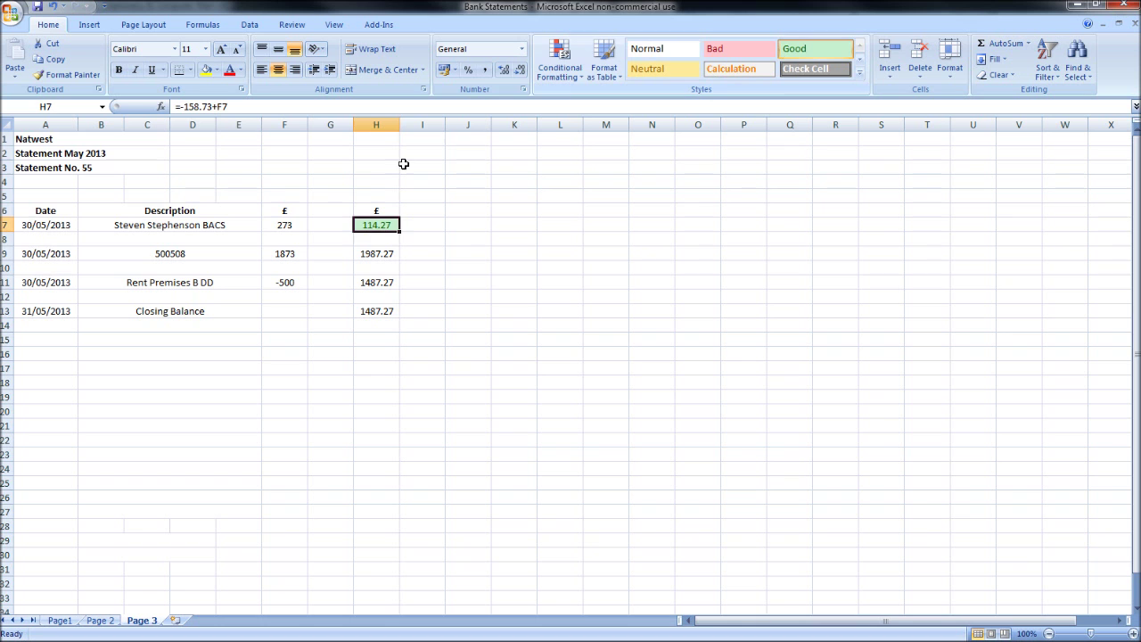
{"action": "left_click", "coordinate": [341, 200]}
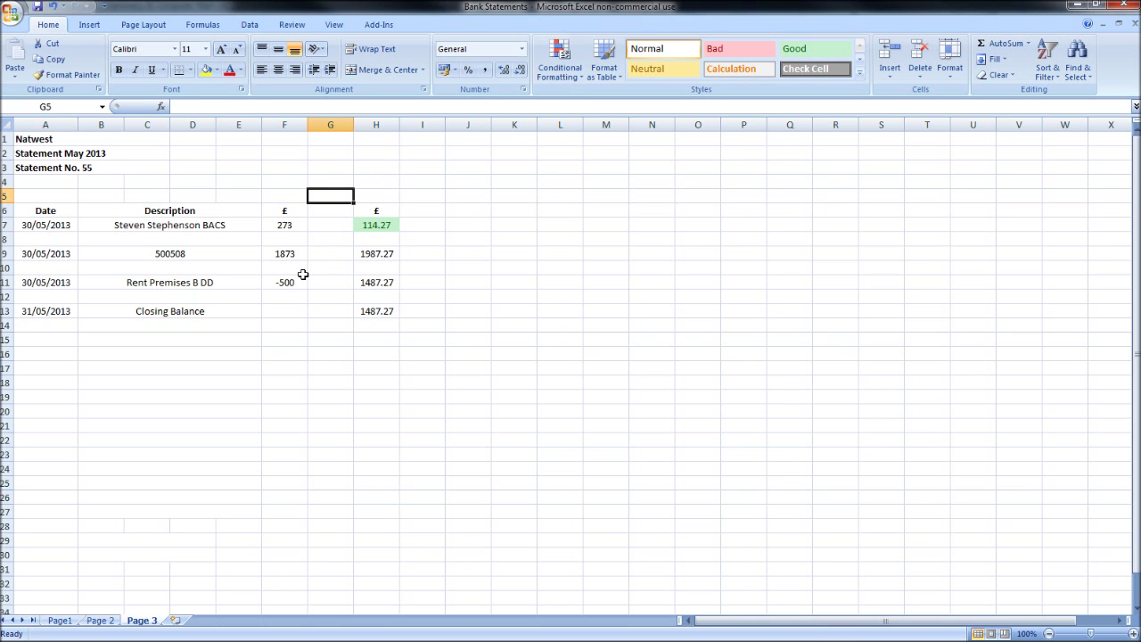
Look over Sage's list of unmatched reconciliation transactions, then return to the workbook
{"action": "left_click", "coordinate": [1100, 6]}
{"action": "left_click", "coordinate": [493, 162]}
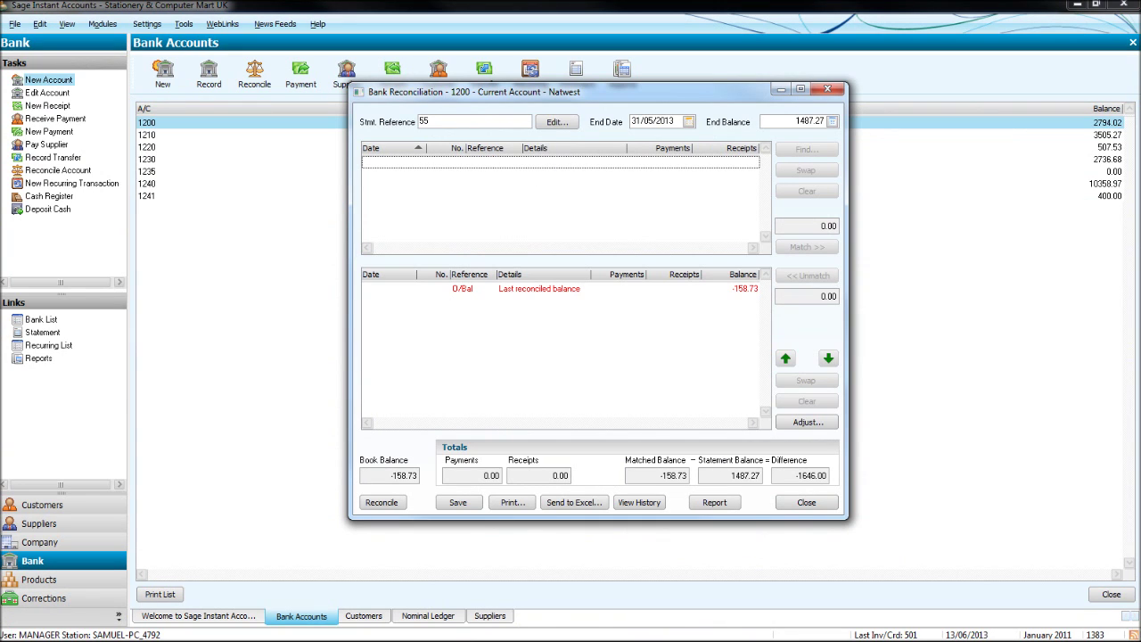
{"action": "key", "text": "alt+Tab"}
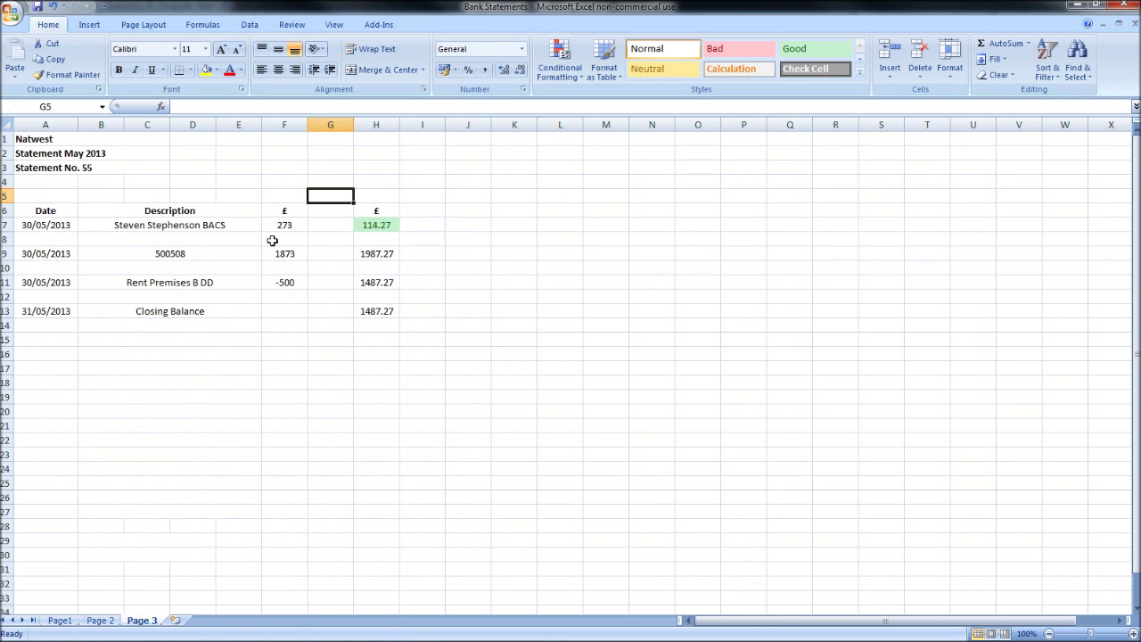
Examine the first statement line, the 273 BACS receipt, then return to Sage's reconciliation
{"action": "left_click", "coordinate": [235, 283]}
{"action": "left_click", "coordinate": [234, 255]}
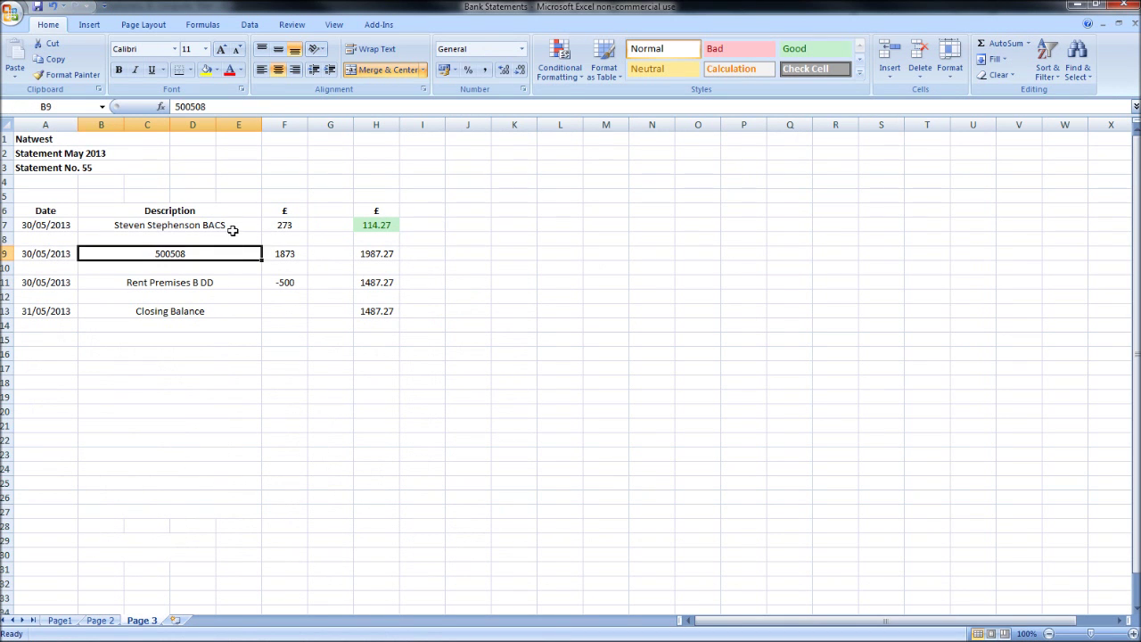
{"action": "left_click", "coordinate": [233, 228]}
{"action": "left_click", "coordinate": [232, 252]}
{"action": "left_click", "coordinate": [227, 286]}
{"action": "left_click", "coordinate": [234, 255]}
{"action": "left_click", "coordinate": [238, 232]}
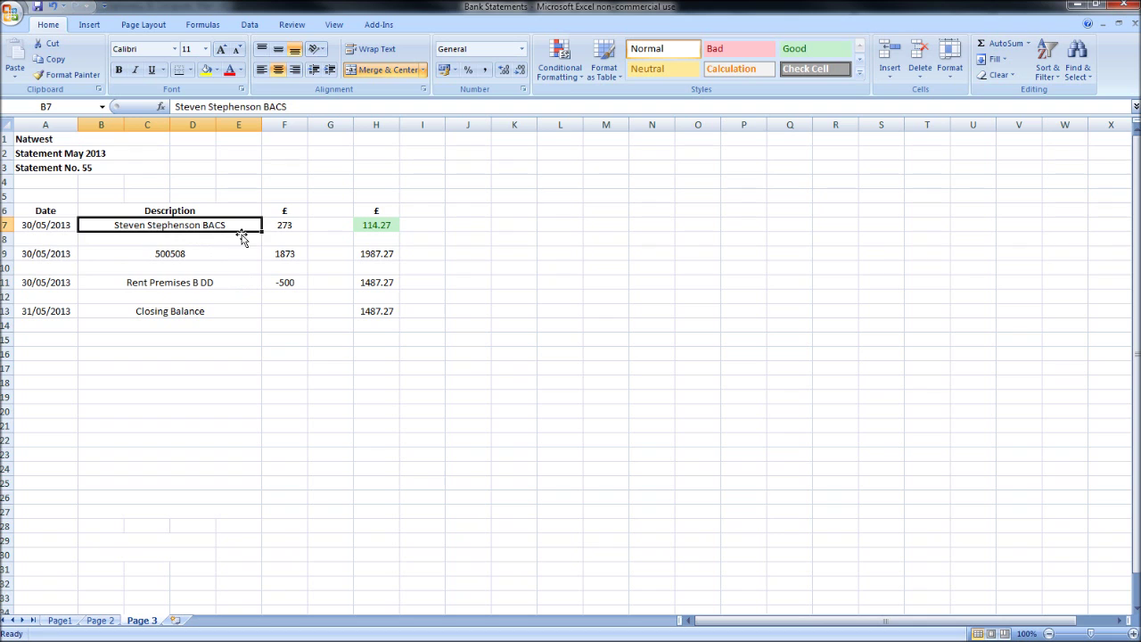
{"action": "left_click", "coordinate": [241, 253]}
{"action": "left_click", "coordinate": [239, 283]}
{"action": "left_click", "coordinate": [238, 255]}
{"action": "left_click", "coordinate": [251, 227]}
{"action": "left_click_drag", "start_coordinate": [56, 226], "coordinate": [148, 227]}
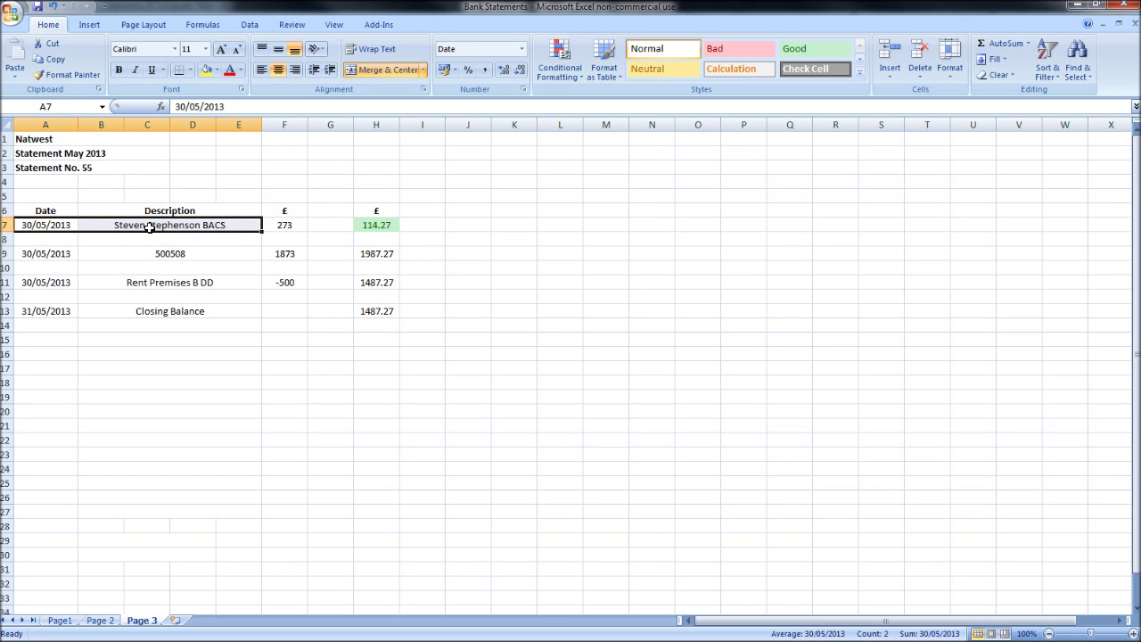
{"action": "left_click", "coordinate": [582, 212]}
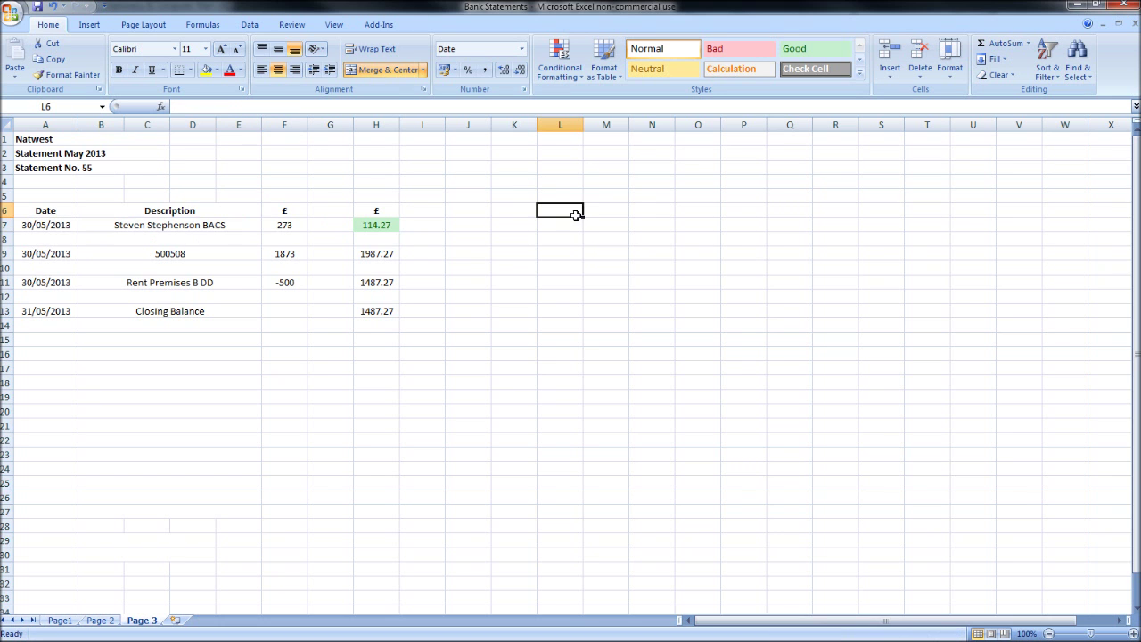
{"action": "left_click", "coordinate": [1079, 7]}
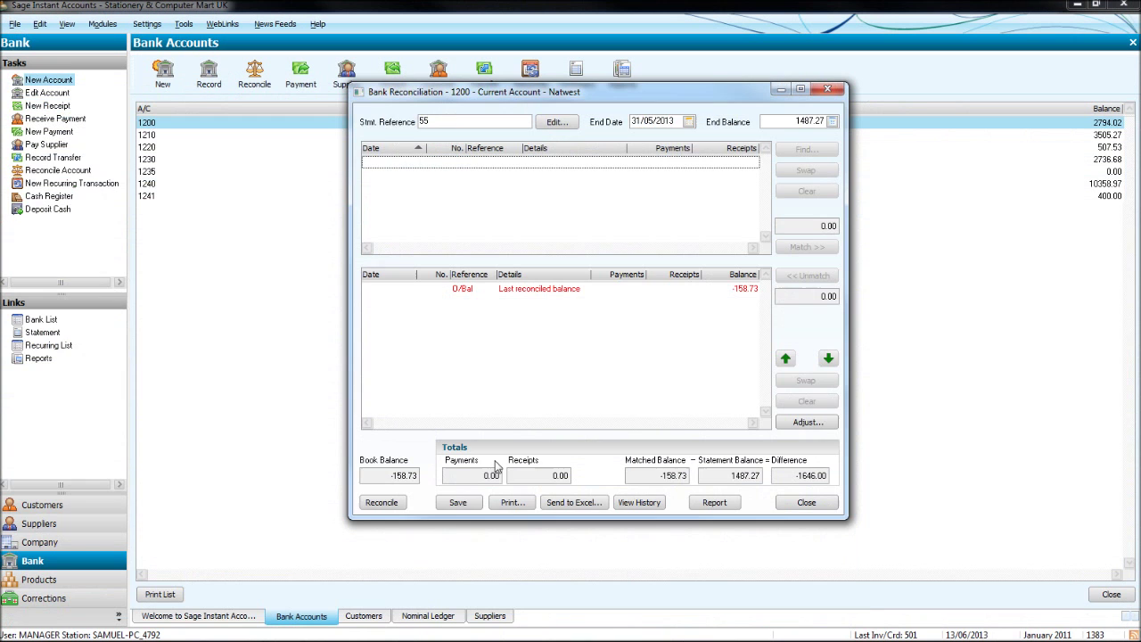
Save the reconciliation and start a customer receipt for the customer owed 273
{"action": "left_click", "coordinate": [452, 503]}
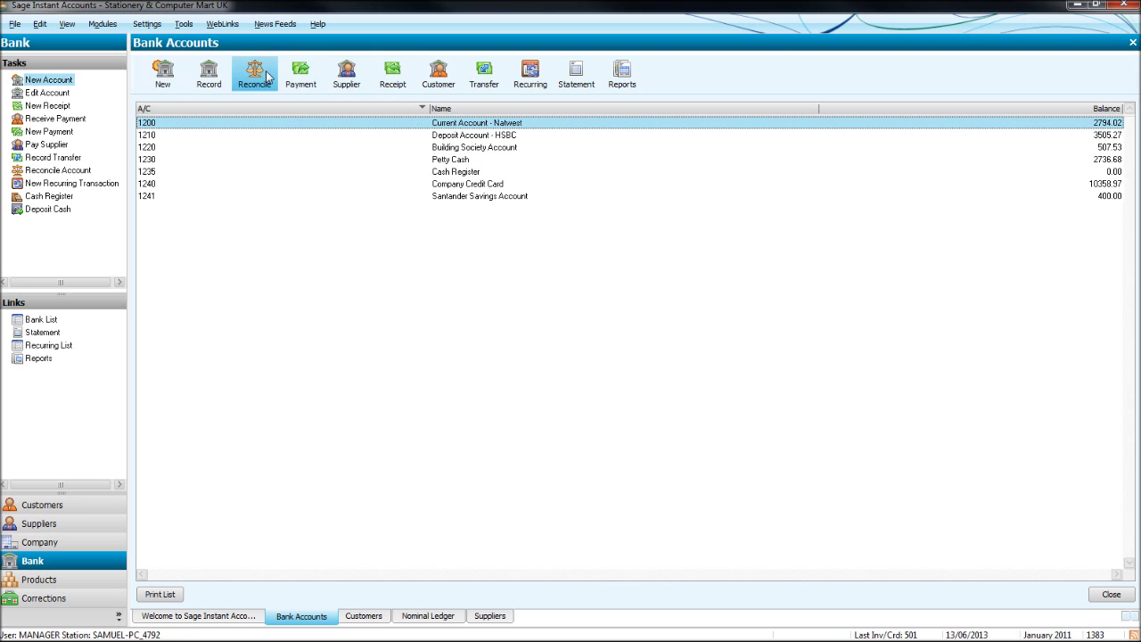
{"action": "left_click", "coordinate": [441, 73]}
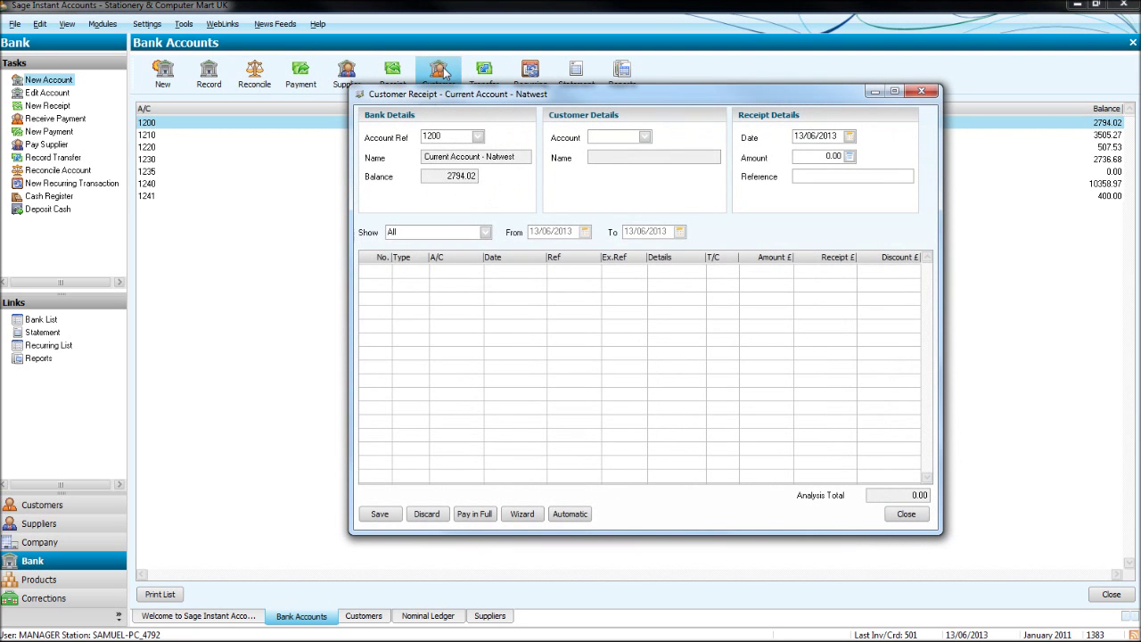
{"action": "type", "text": "STE001"}
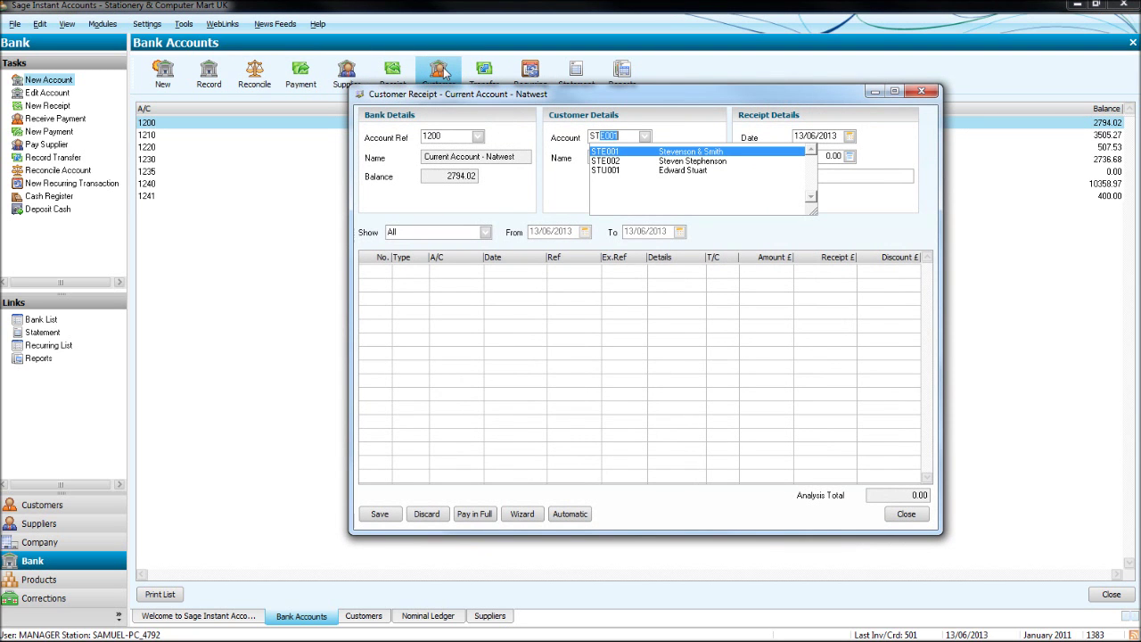
{"action": "key", "text": "Down"}
{"action": "key", "text": "Tab"}
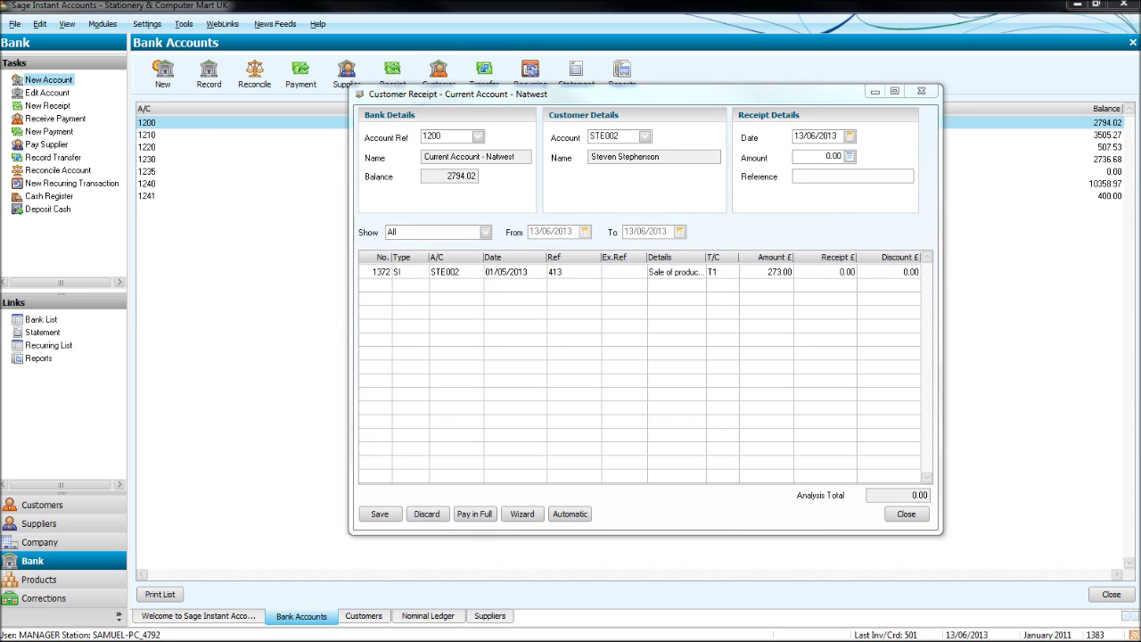
Date the receipt 30/05/2013, pay the 273.00 invoice in full with reference BACS, and save
{"action": "key", "text": "alt+Tab"}
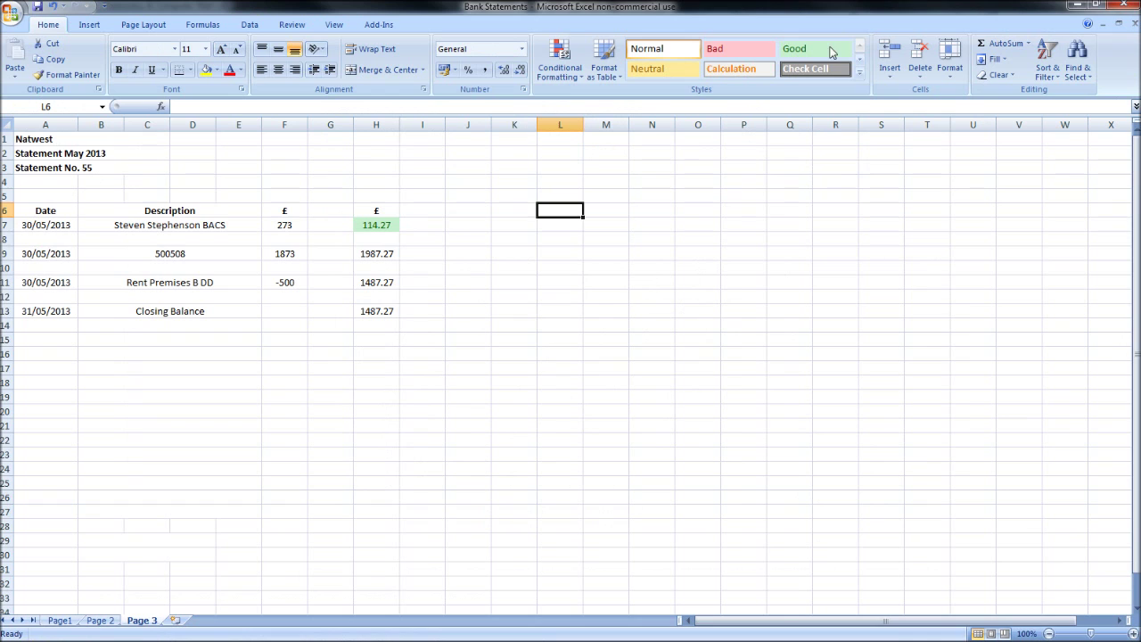
{"action": "left_click", "coordinate": [1075, 4]}
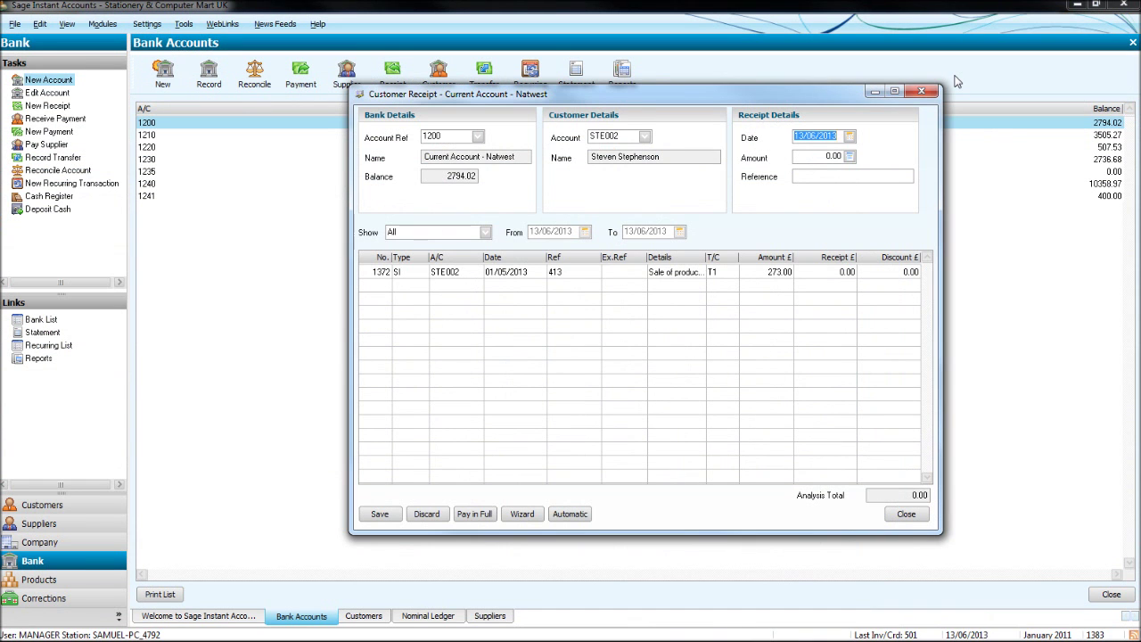
{"action": "type", "text": "30"}
{"action": "key", "text": "Tab"}
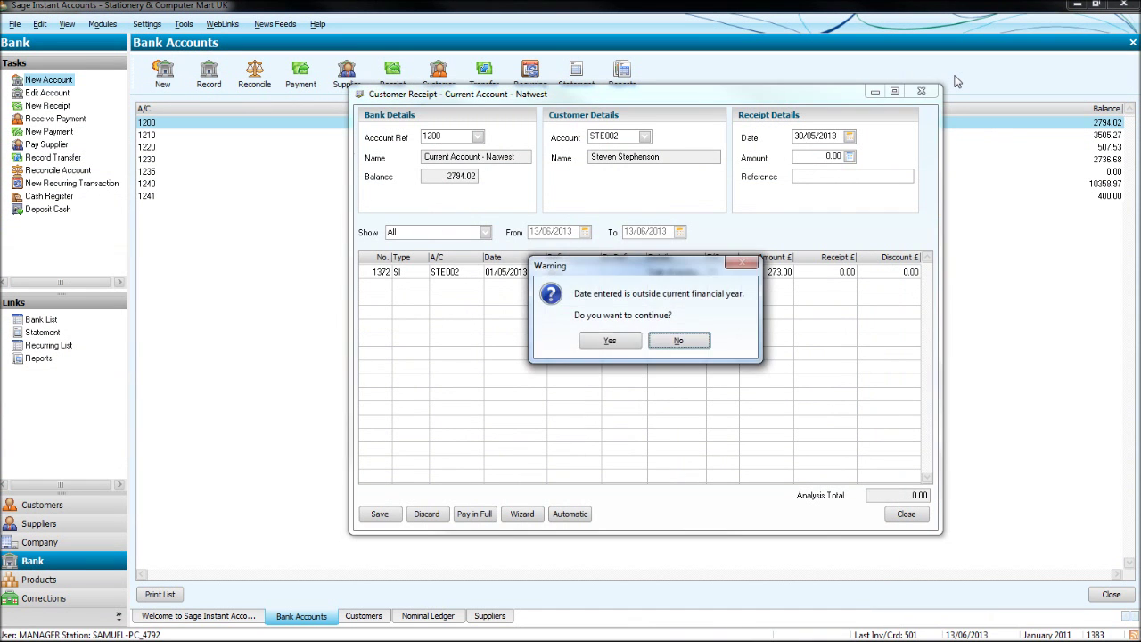
{"action": "left_click", "coordinate": [612, 346]}
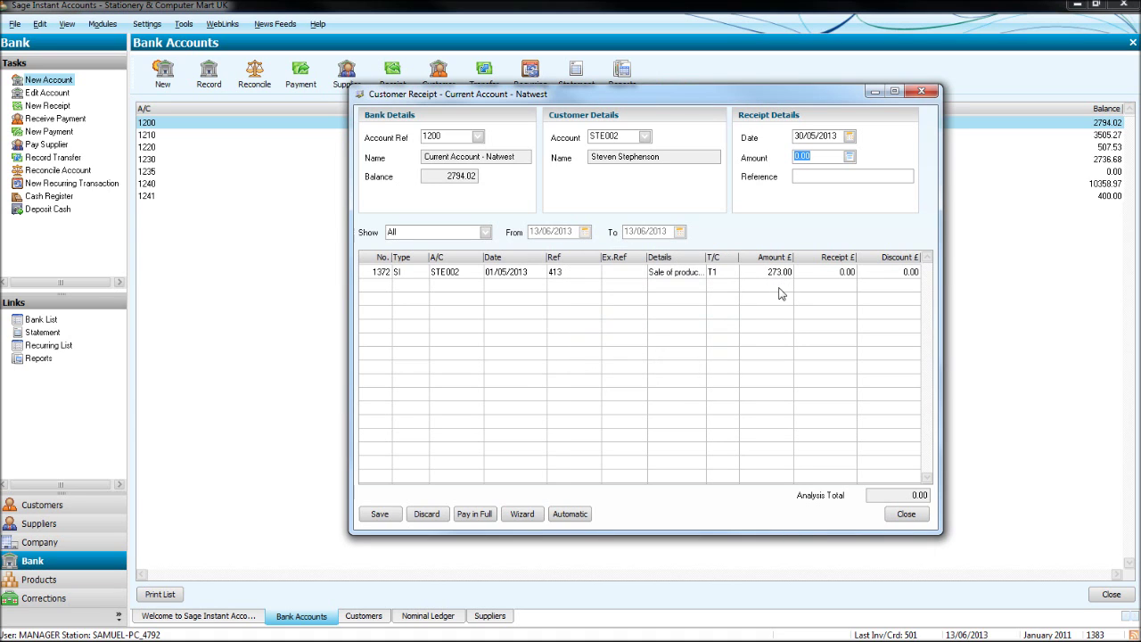
{"action": "left_click", "coordinate": [476, 515]}
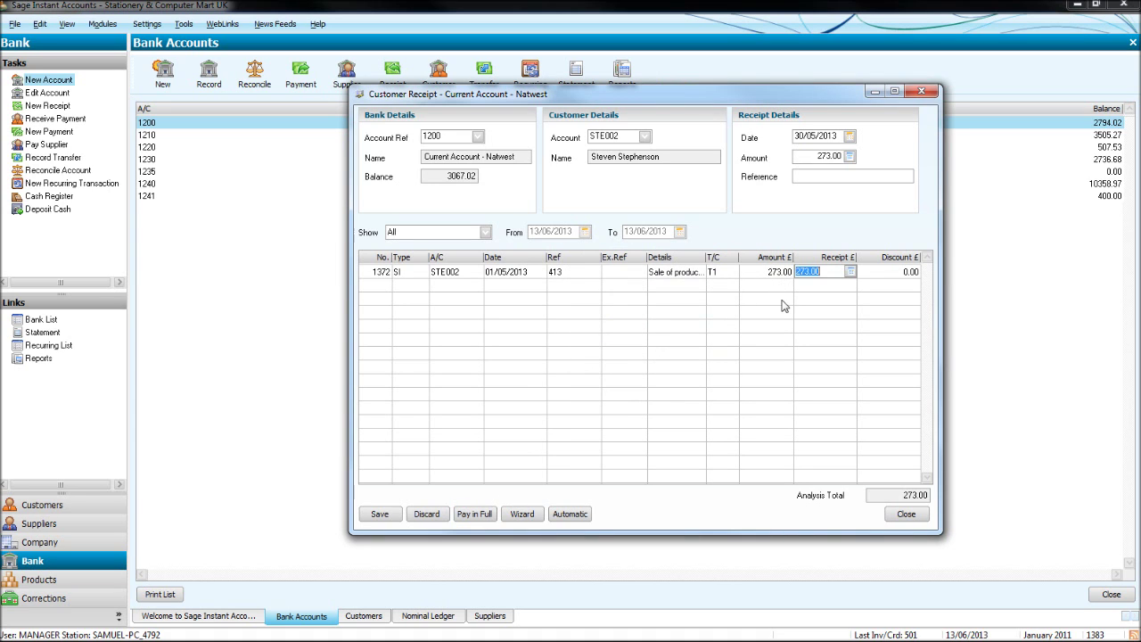
{"action": "left_click", "coordinate": [849, 175]}
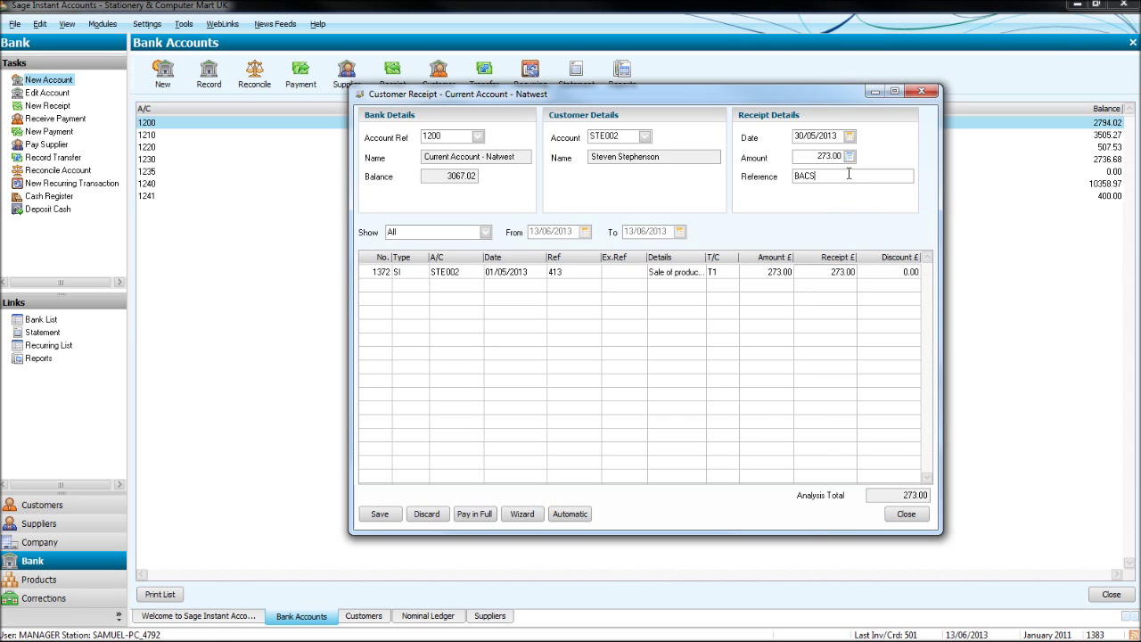
{"action": "left_click", "coordinate": [379, 515]}
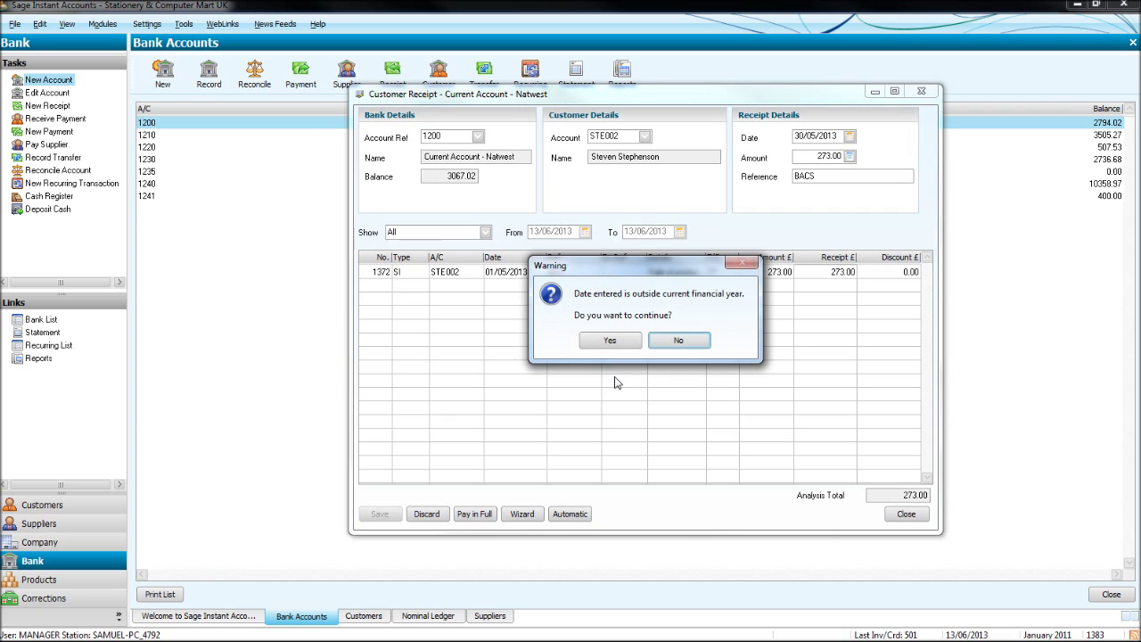
{"action": "left_click", "coordinate": [614, 339]}
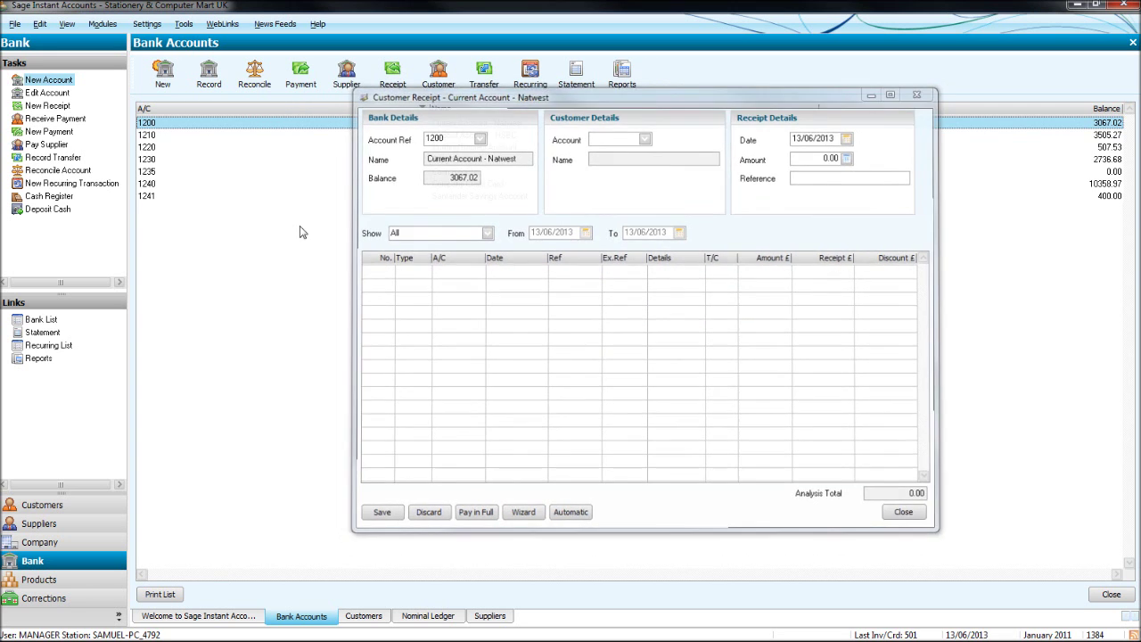
Close the receipt window and check the 1873 receipt line referenced 500508 in Excel
{"action": "left_click", "coordinate": [921, 90]}
{"action": "key", "text": "alt+Tab"}
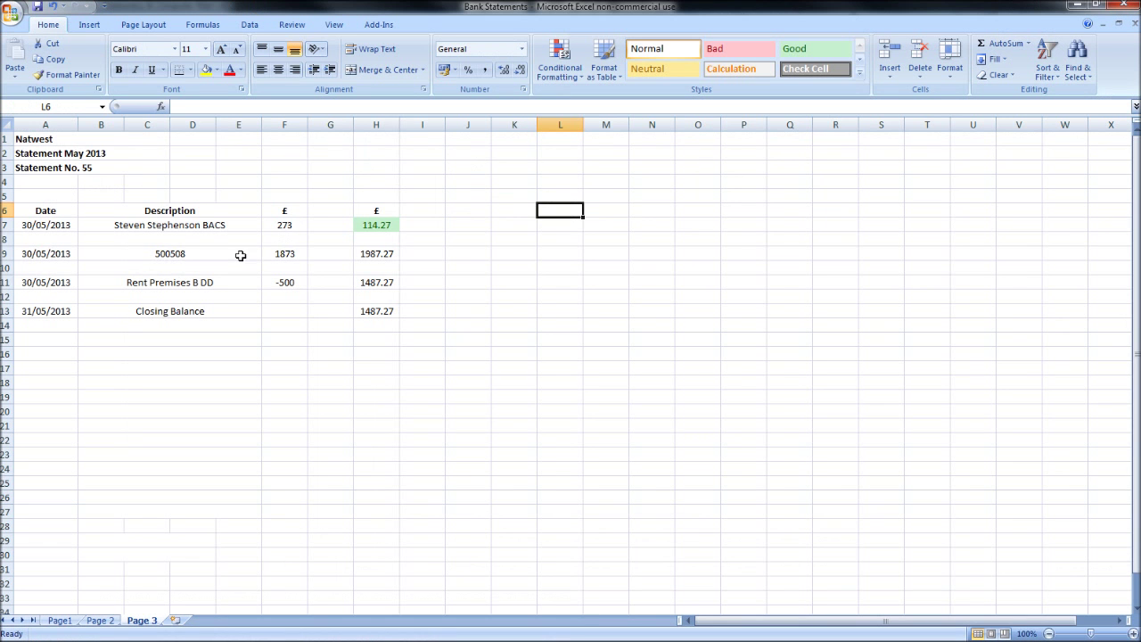
{"action": "left_click_drag", "start_coordinate": [28, 255], "coordinate": [211, 258]}
{"action": "left_click", "coordinate": [212, 257]}
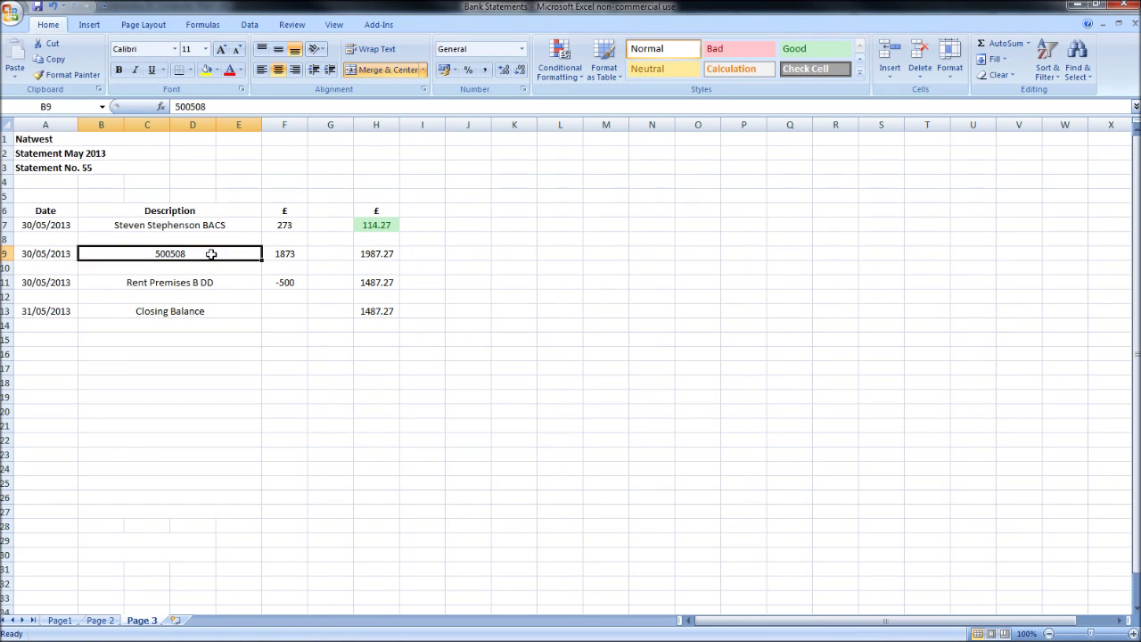
{"action": "left_click", "coordinate": [269, 254]}
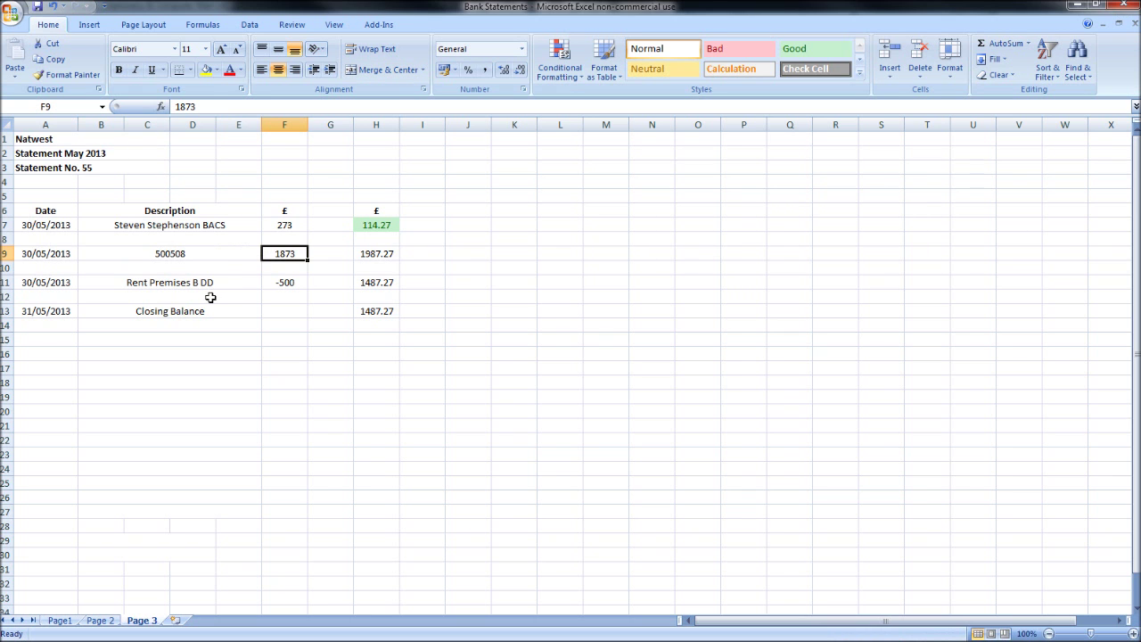
{"action": "left_click", "coordinate": [1079, 3]}
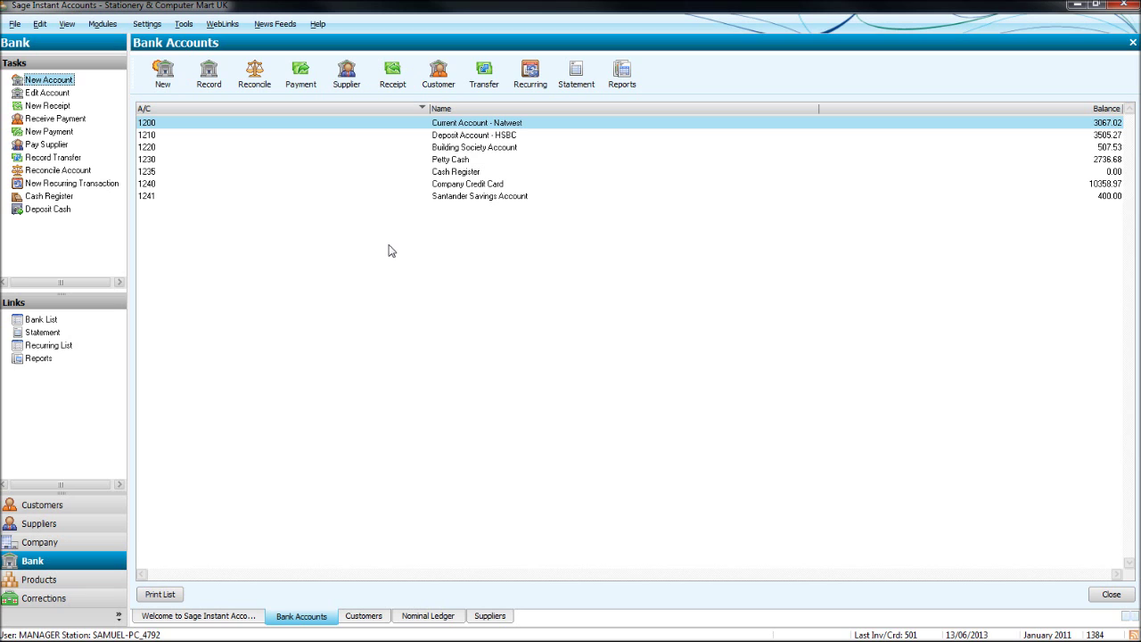
{"action": "left_click", "coordinate": [392, 74]}
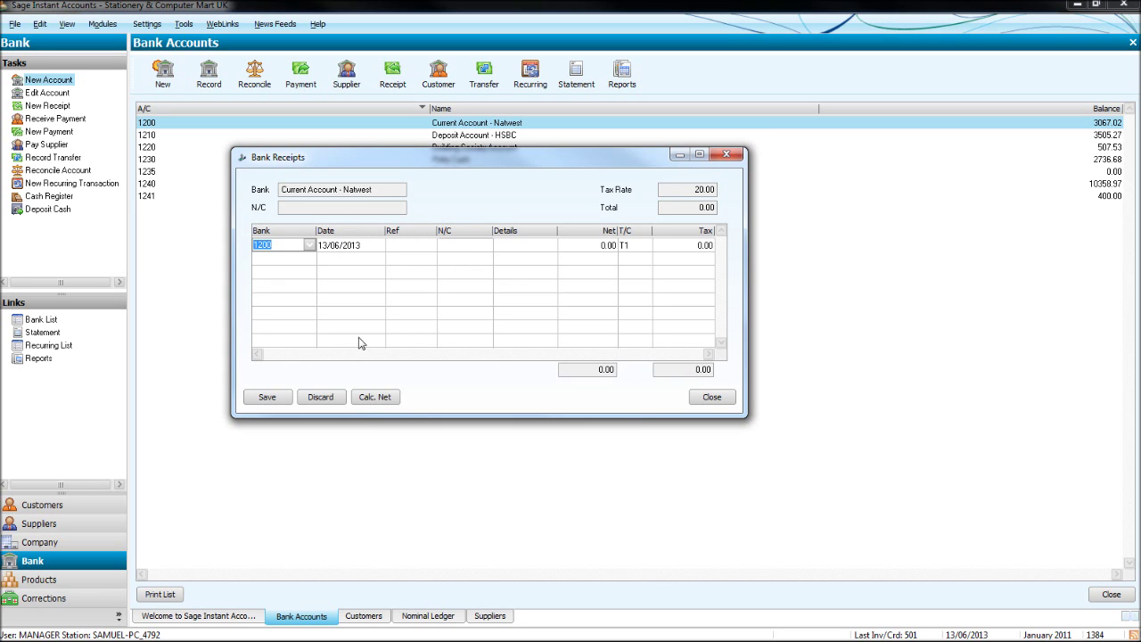
{"action": "left_click", "coordinate": [726, 155]}
{"action": "left_click", "coordinate": [452, 163]}
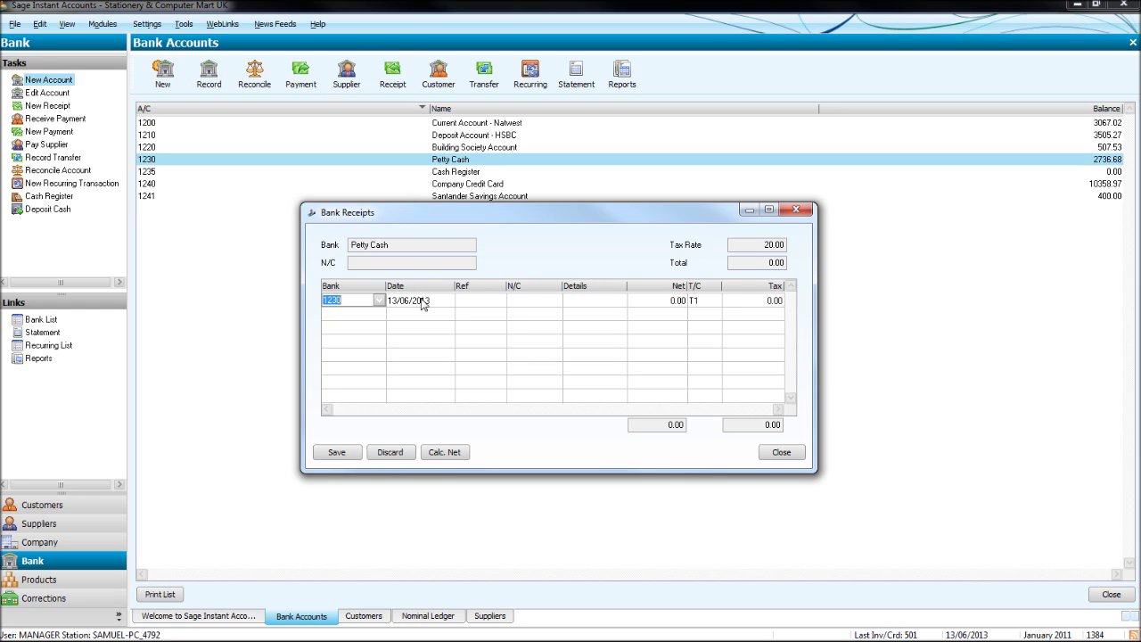
{"action": "left_click", "coordinate": [532, 300]}
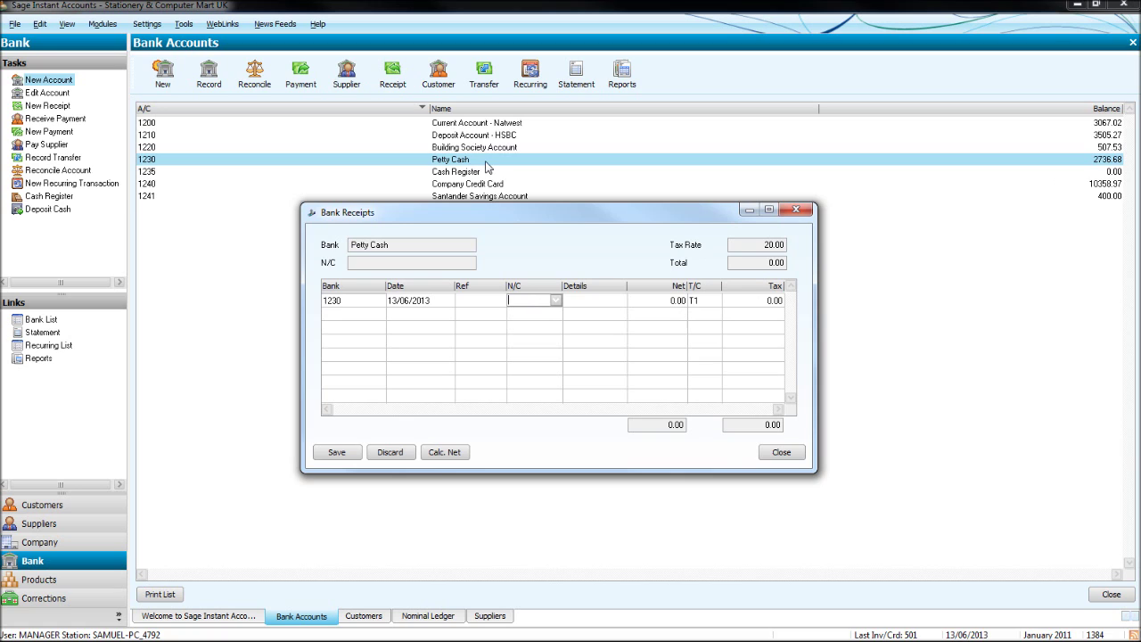
{"action": "left_click", "coordinate": [808, 211]}
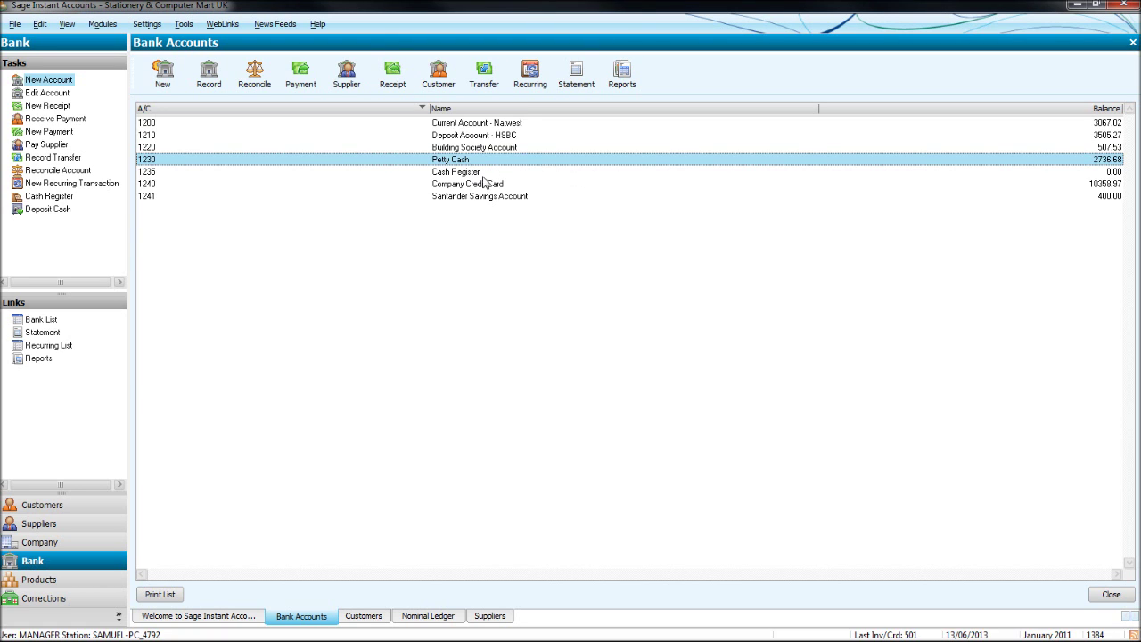
{"action": "left_click", "coordinate": [459, 163]}
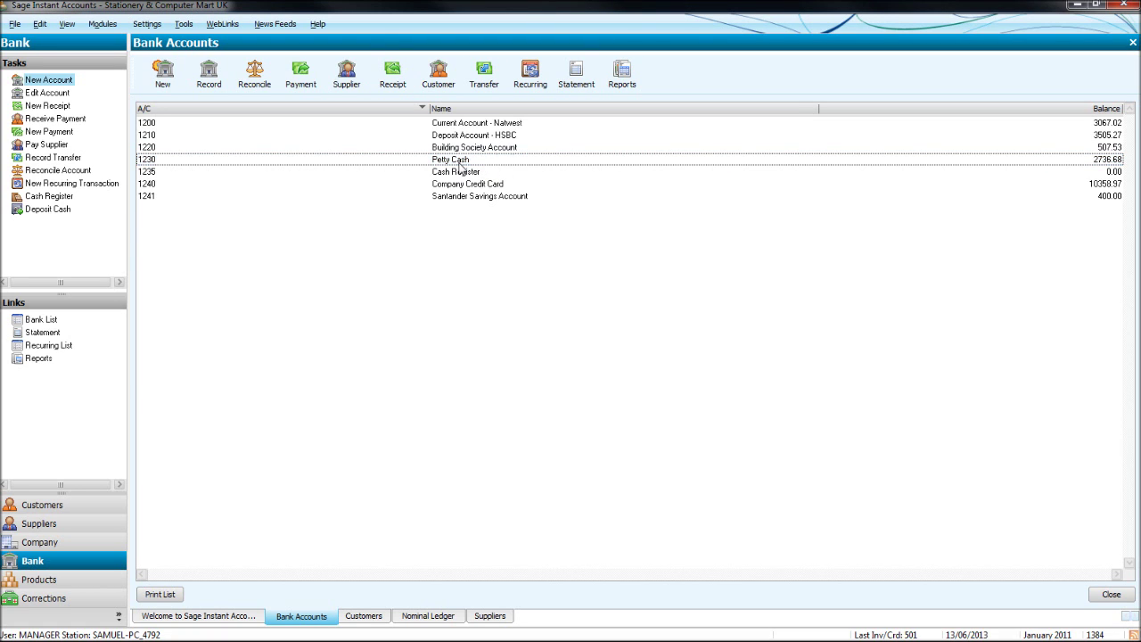
{"action": "left_click", "coordinate": [464, 167]}
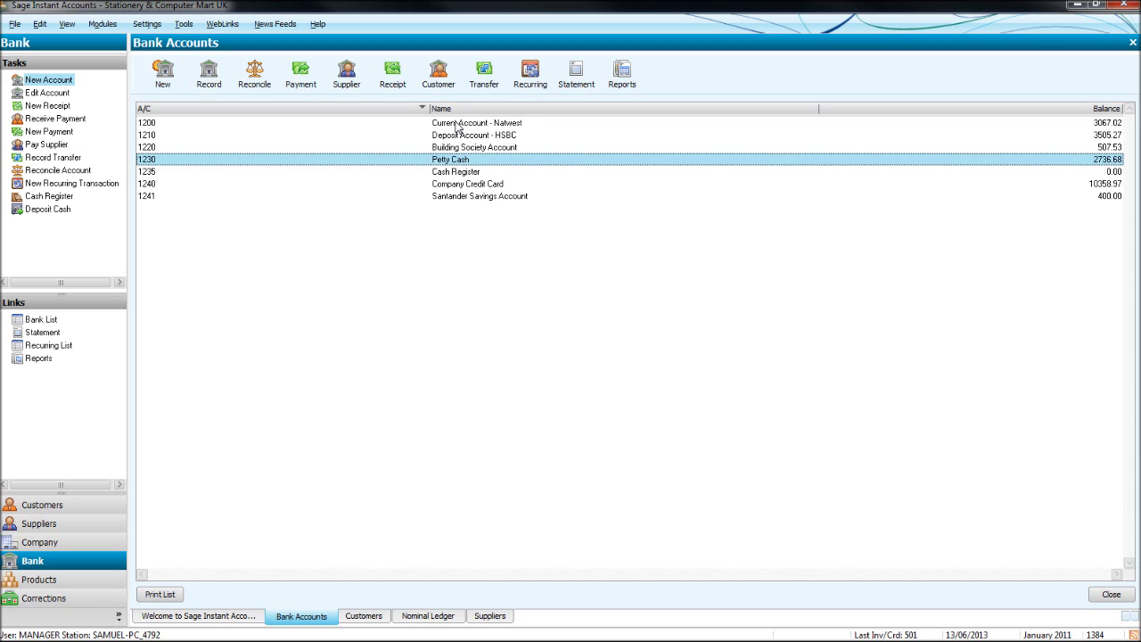
{"action": "left_click", "coordinate": [465, 166]}
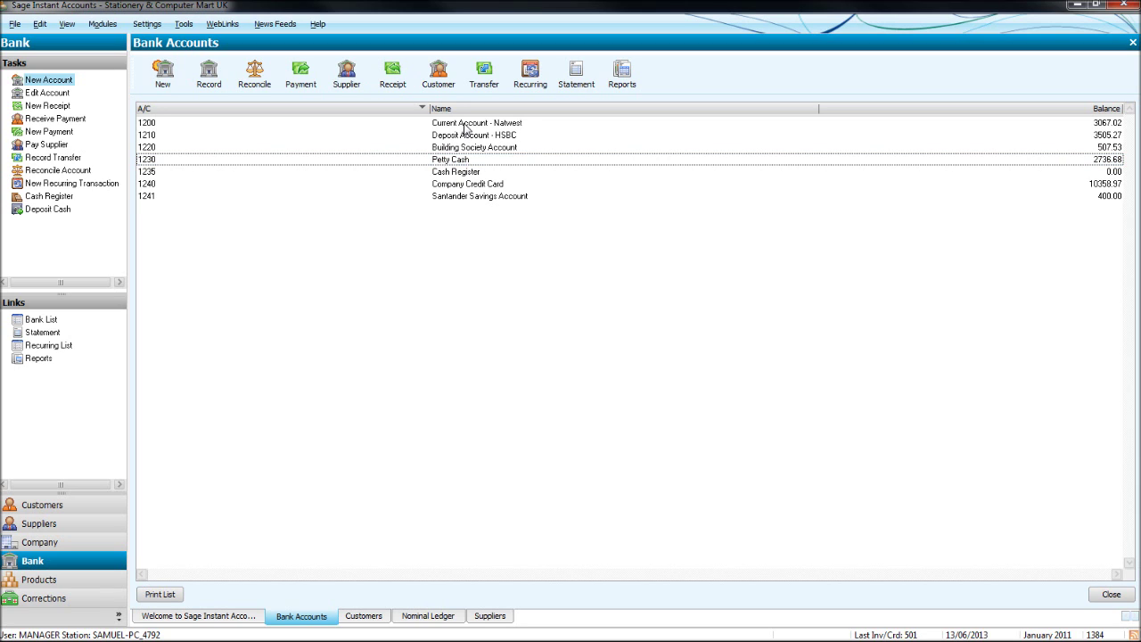
{"action": "left_click", "coordinate": [463, 125]}
{"action": "left_click", "coordinate": [466, 160]}
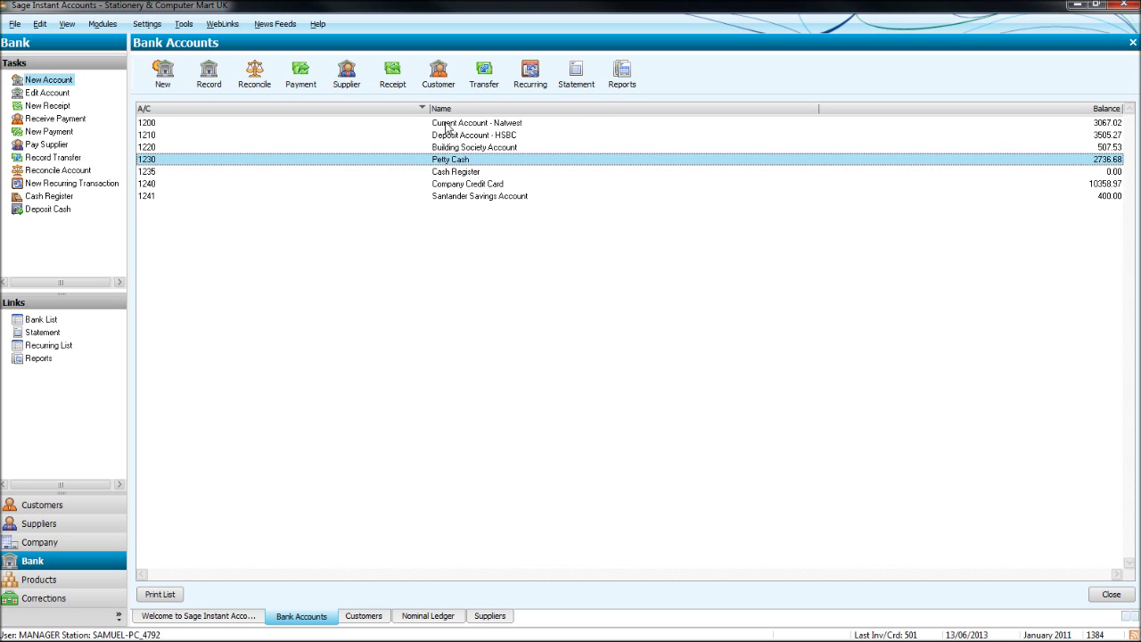
{"action": "left_click", "coordinate": [534, 123]}
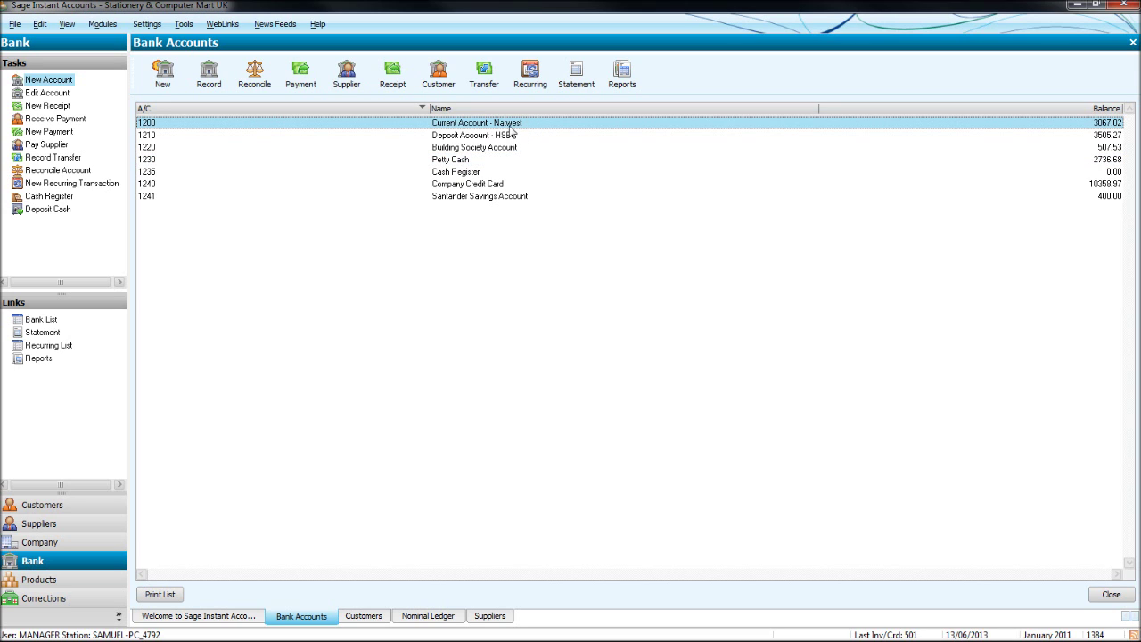
{"action": "left_click", "coordinate": [466, 162]}
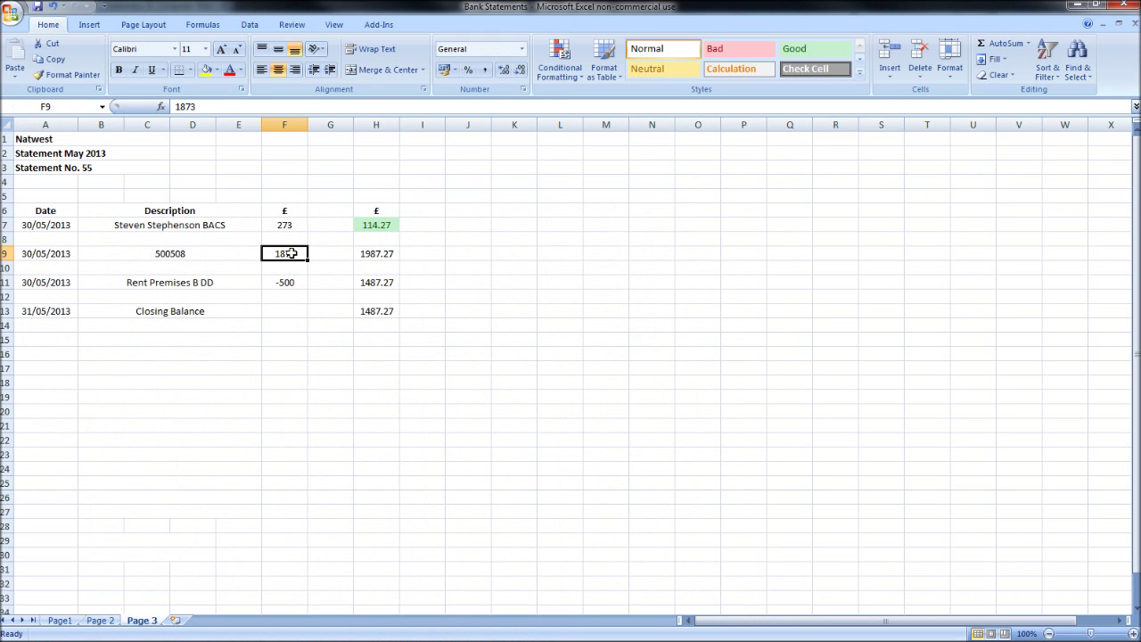
Check the 500508 line's description and 30/05/2013 date, then minimize Excel
{"action": "left_click", "coordinate": [207, 250]}
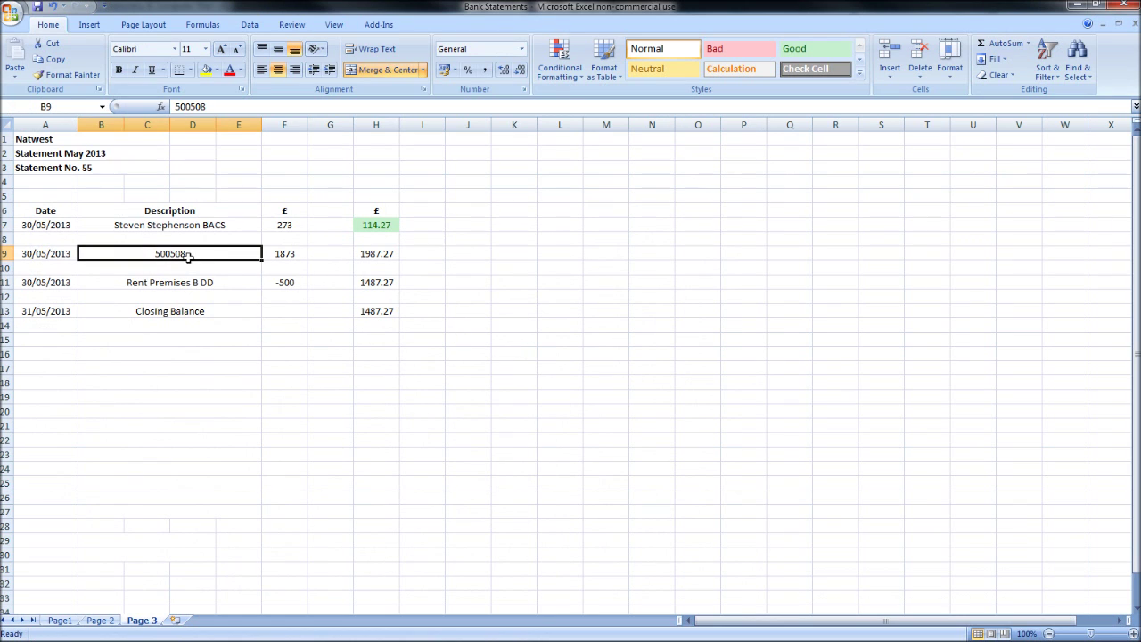
{"action": "left_click", "coordinate": [54, 254]}
{"action": "left_click", "coordinate": [1076, 5]}
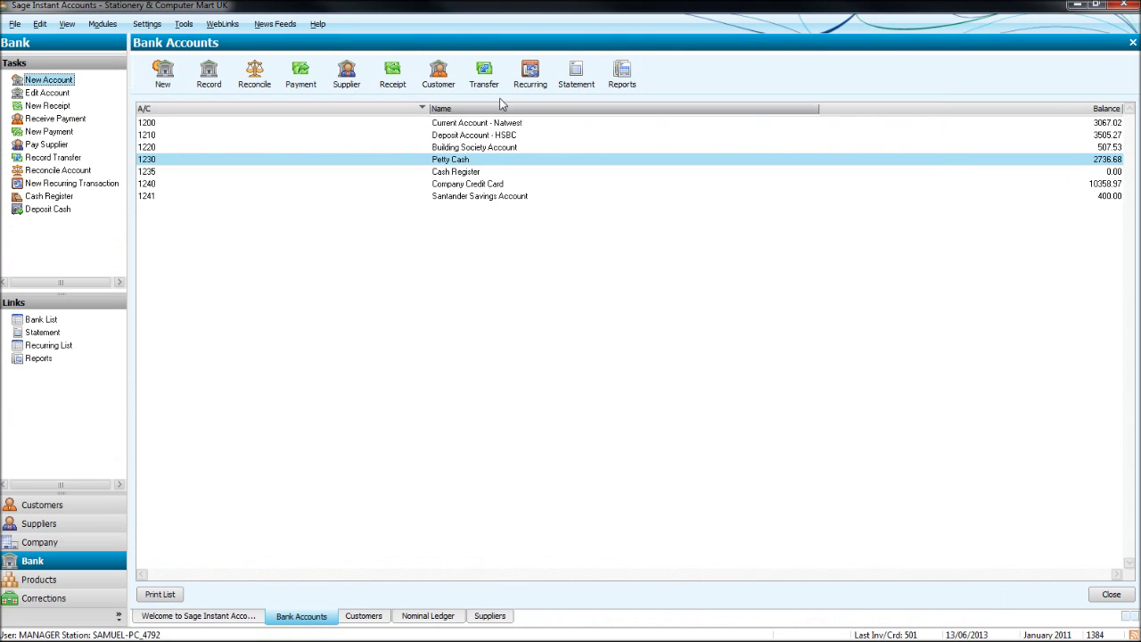
Start a Petty Cash transfer to 1200 Natwest dated 30/05/2013, clearing the default description
{"action": "left_click", "coordinate": [484, 75]}
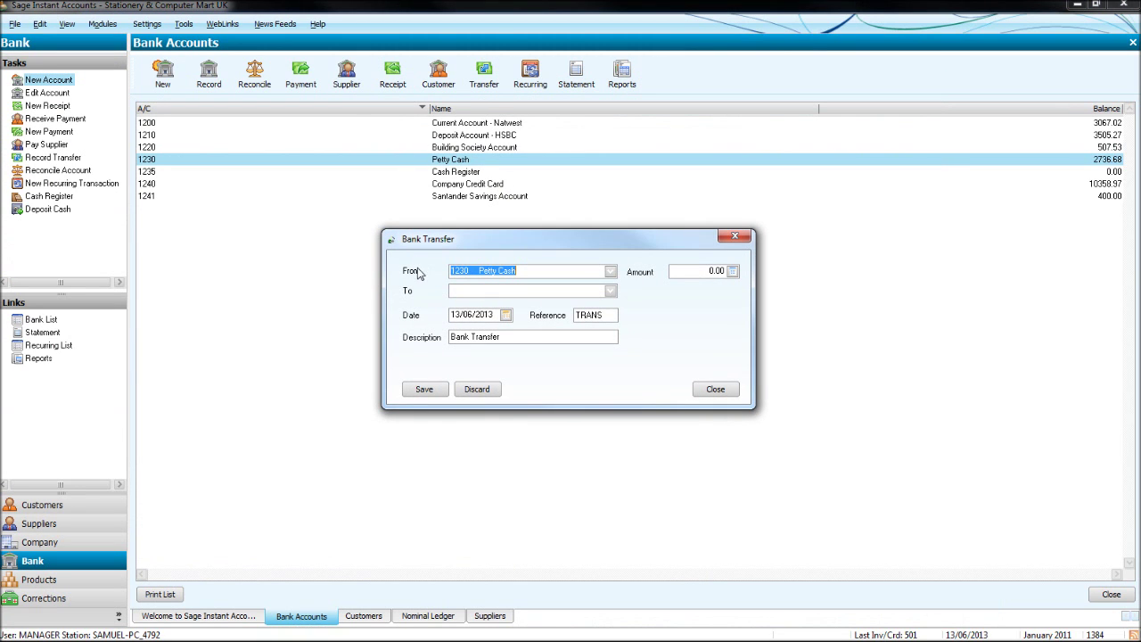
{"action": "left_click", "coordinate": [486, 290]}
{"action": "type", "text": "1200"}
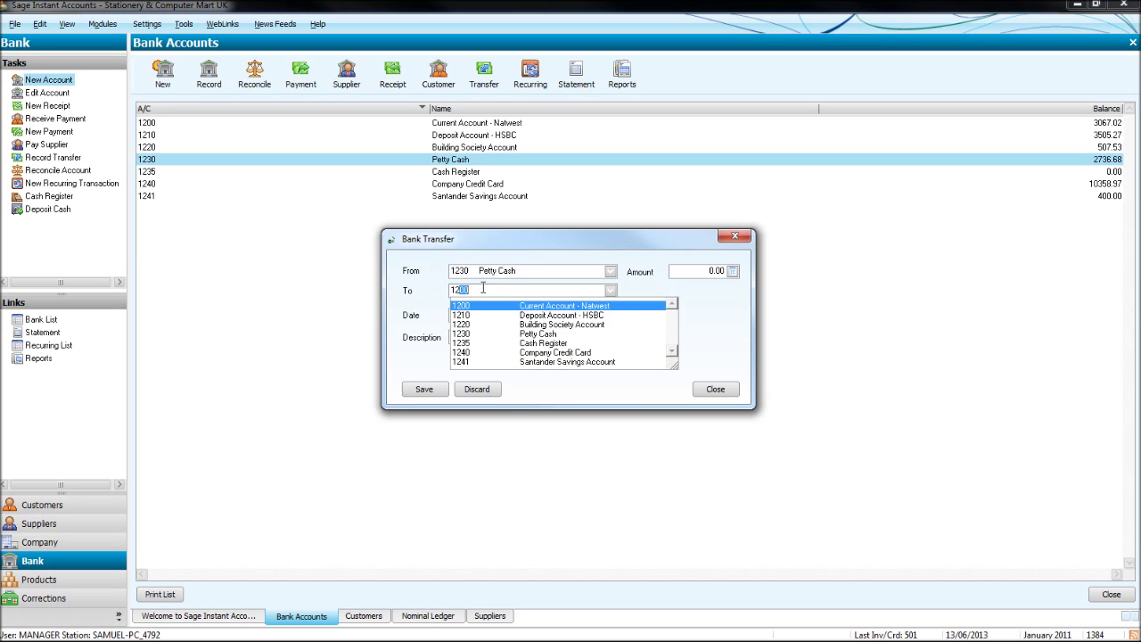
{"action": "key", "text": "Tab"}
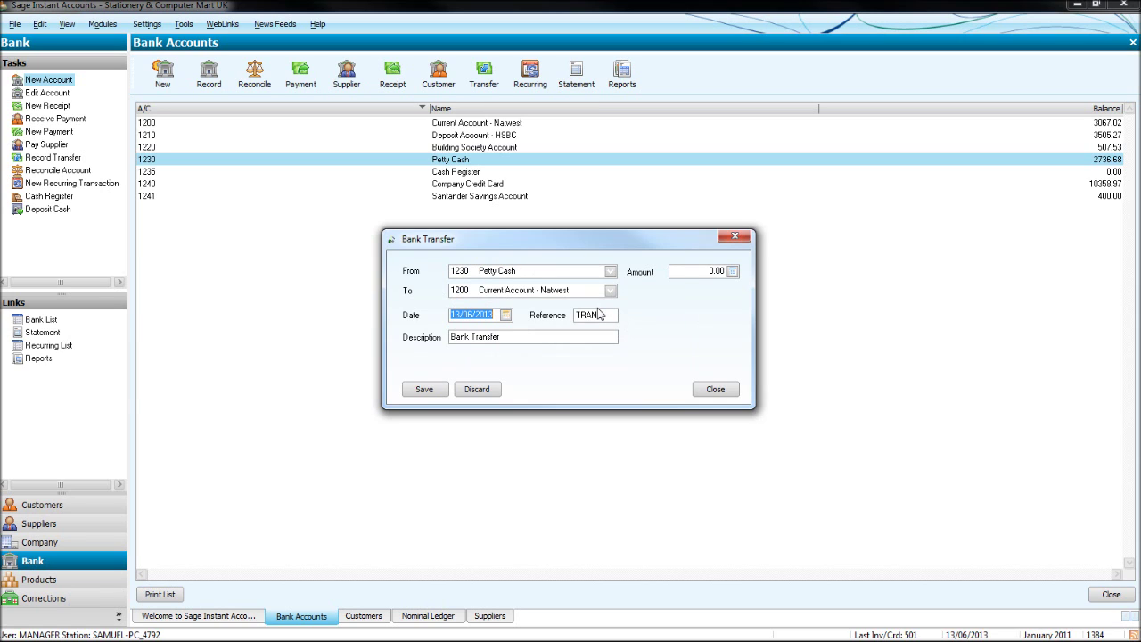
{"action": "type", "text": "30"}
{"action": "left_click", "coordinate": [526, 339]}
{"action": "left_click", "coordinate": [561, 342]}
{"action": "double_click", "coordinate": [553, 337]}
{"action": "key", "text": "BackSpace"}
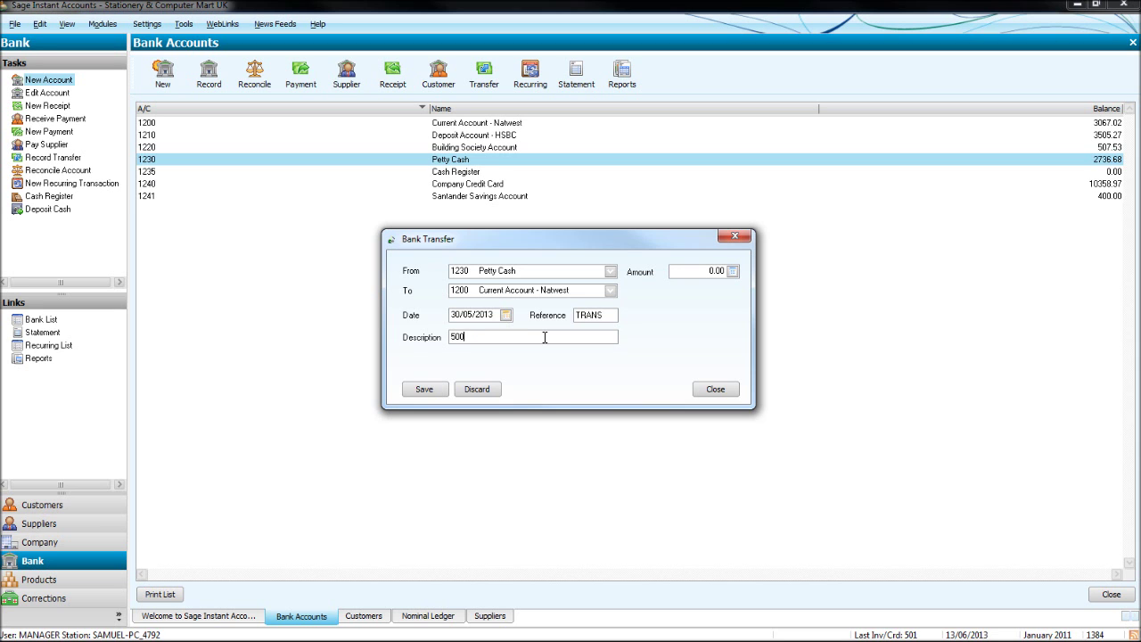
Enter description 500508 and amount 1873.00 from the statement, then save and close the transfer
{"action": "key", "text": "alt+Tab"}
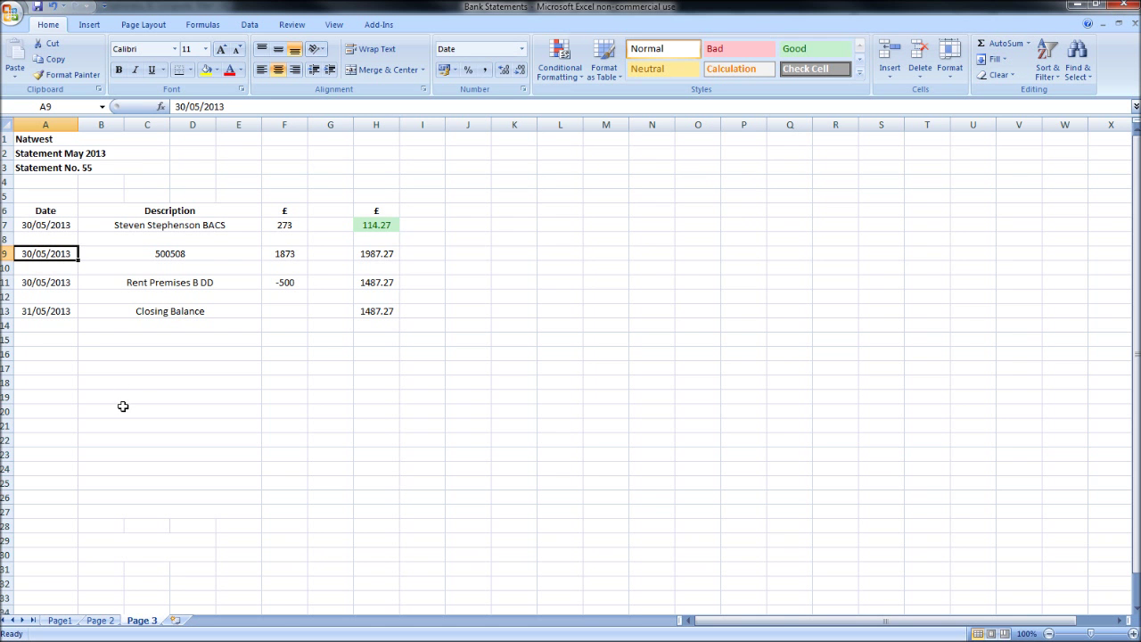
{"action": "left_click", "coordinate": [170, 267]}
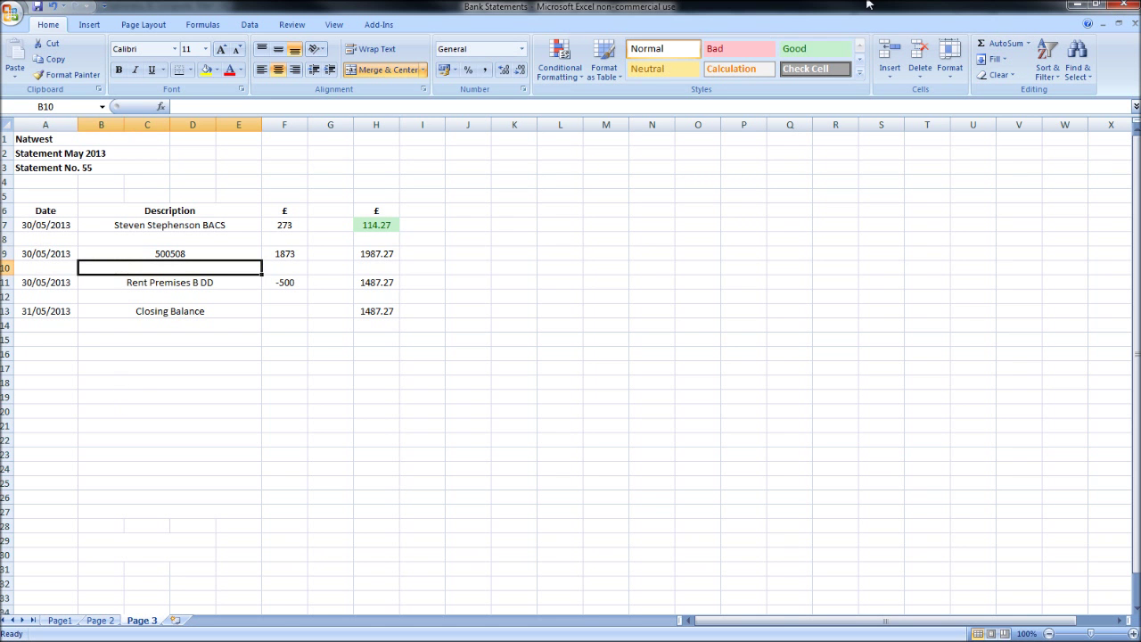
{"action": "left_click", "coordinate": [1076, 5]}
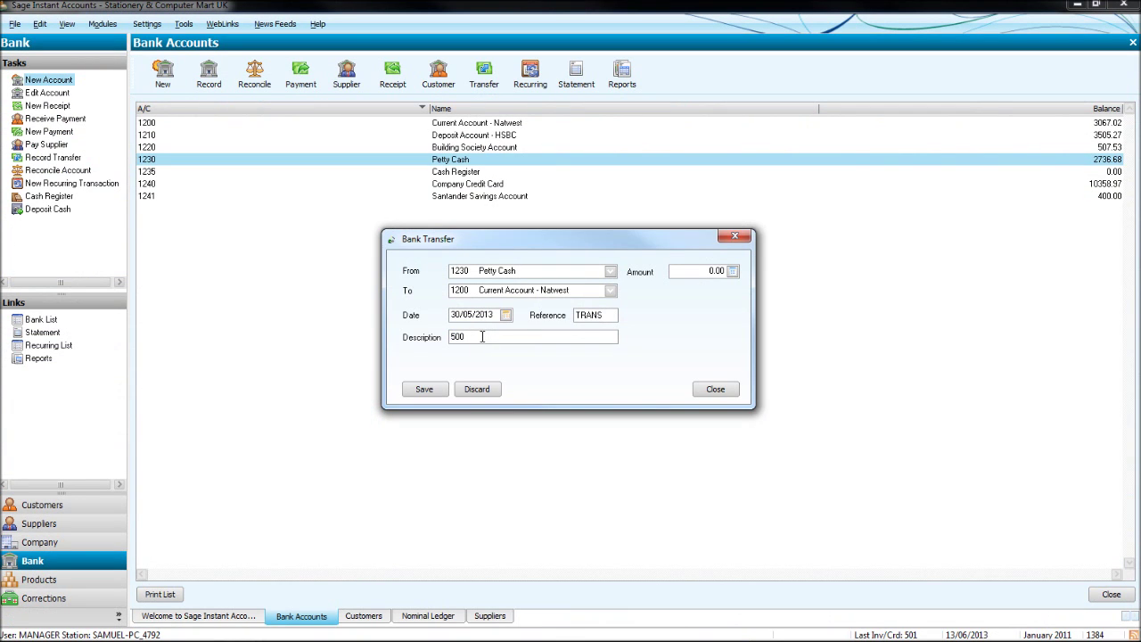
{"action": "key", "text": "Tab"}
{"action": "key", "text": "alt+Tab"}
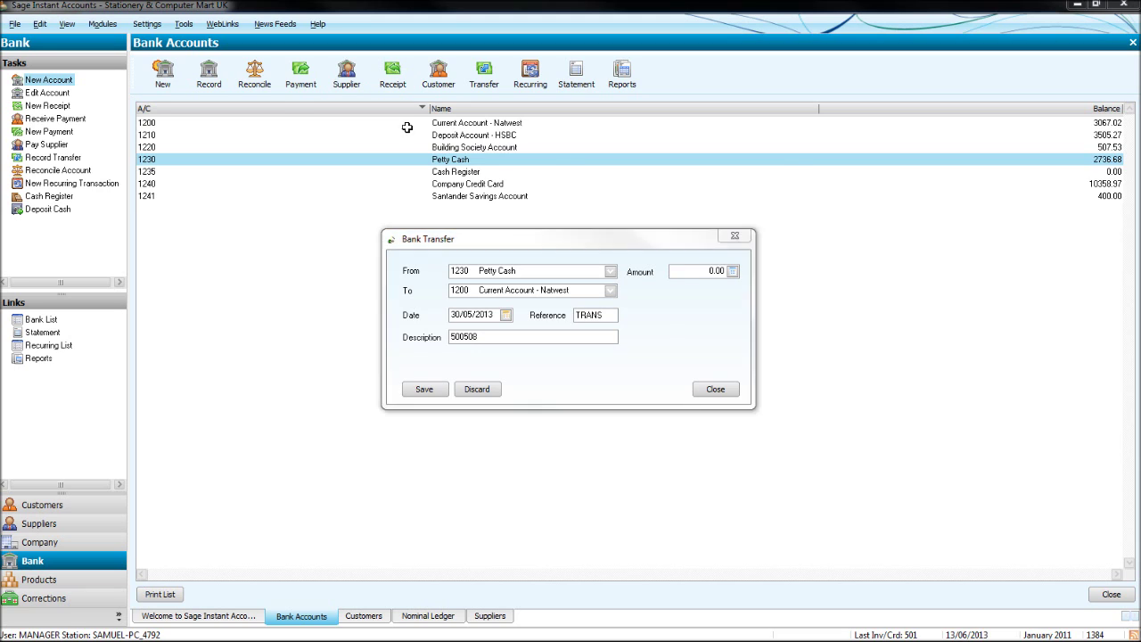
{"action": "left_click", "coordinate": [1078, 3]}
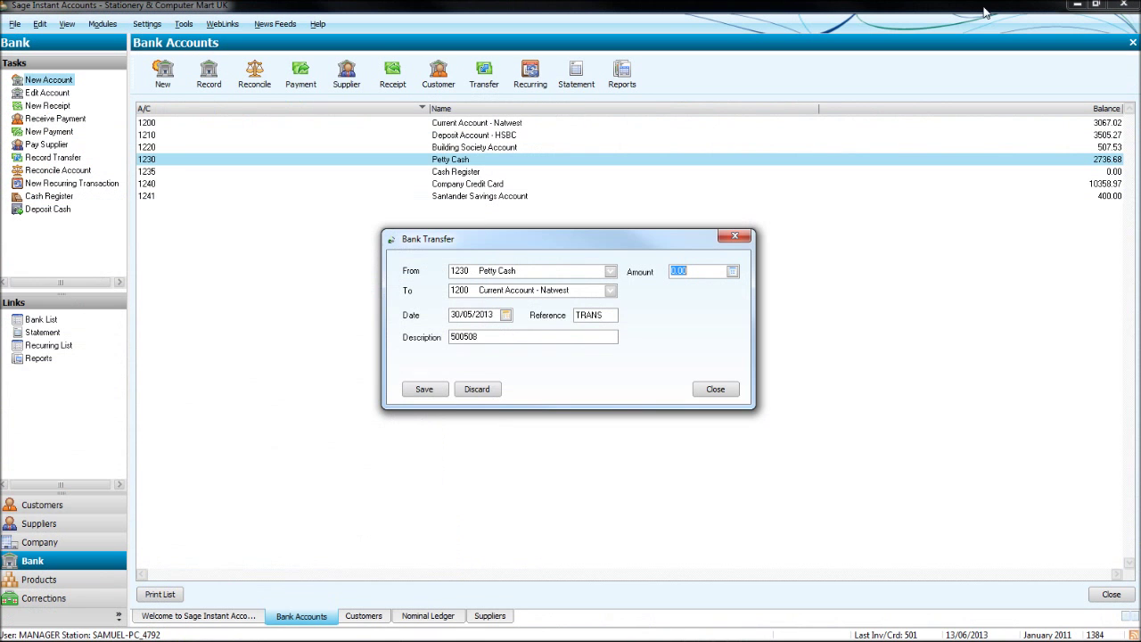
{"action": "type", "text": "1873"}
{"action": "left_click", "coordinate": [423, 391]}
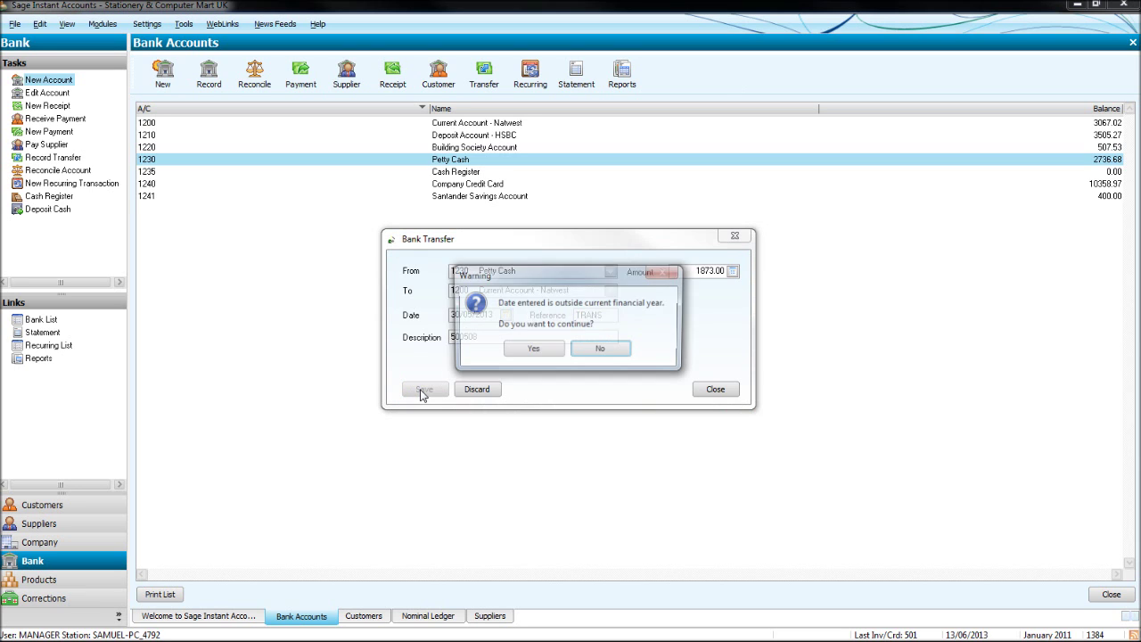
{"action": "left_click", "coordinate": [534, 348]}
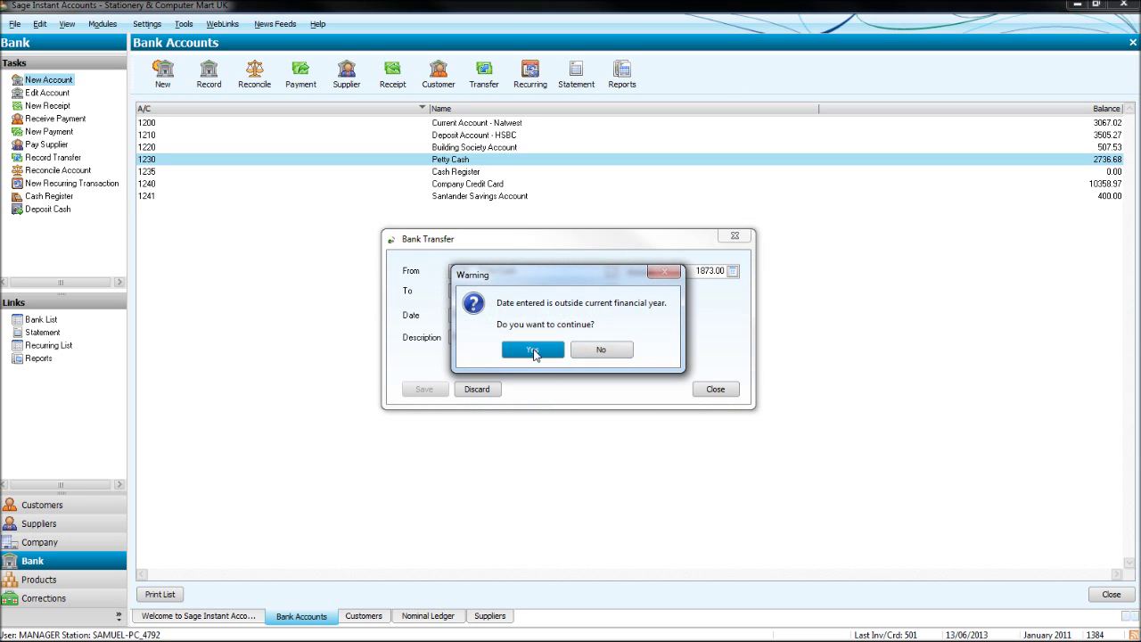
{"action": "key", "text": "Escape"}
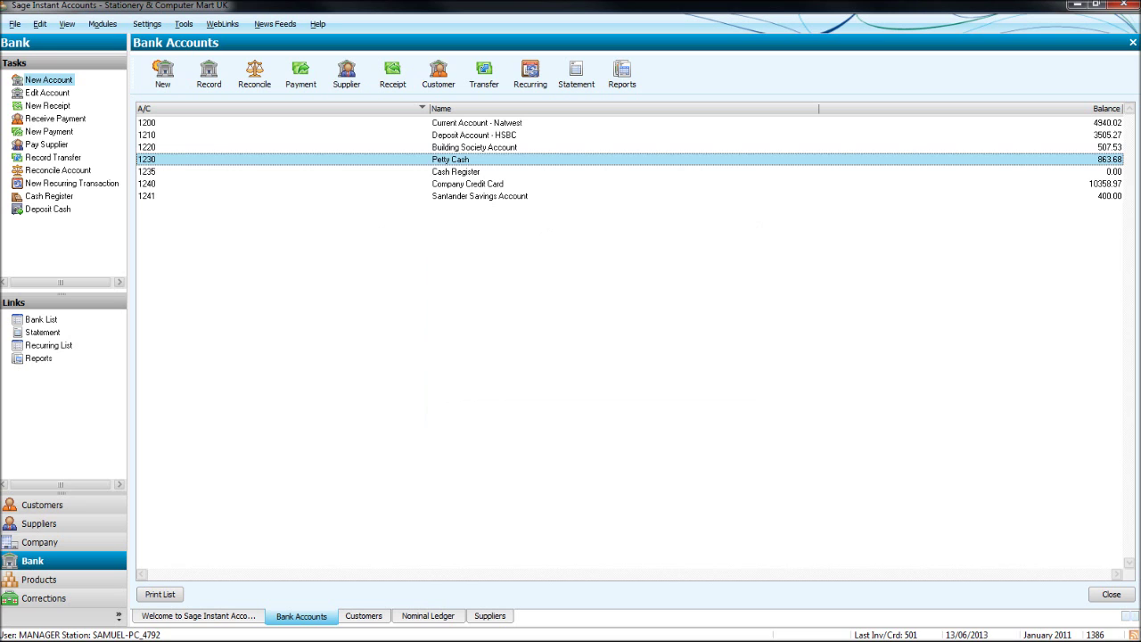
Check the -500 Rent Premises B DD line in row 11, then return to Sage
{"action": "key", "text": "alt+Tab"}
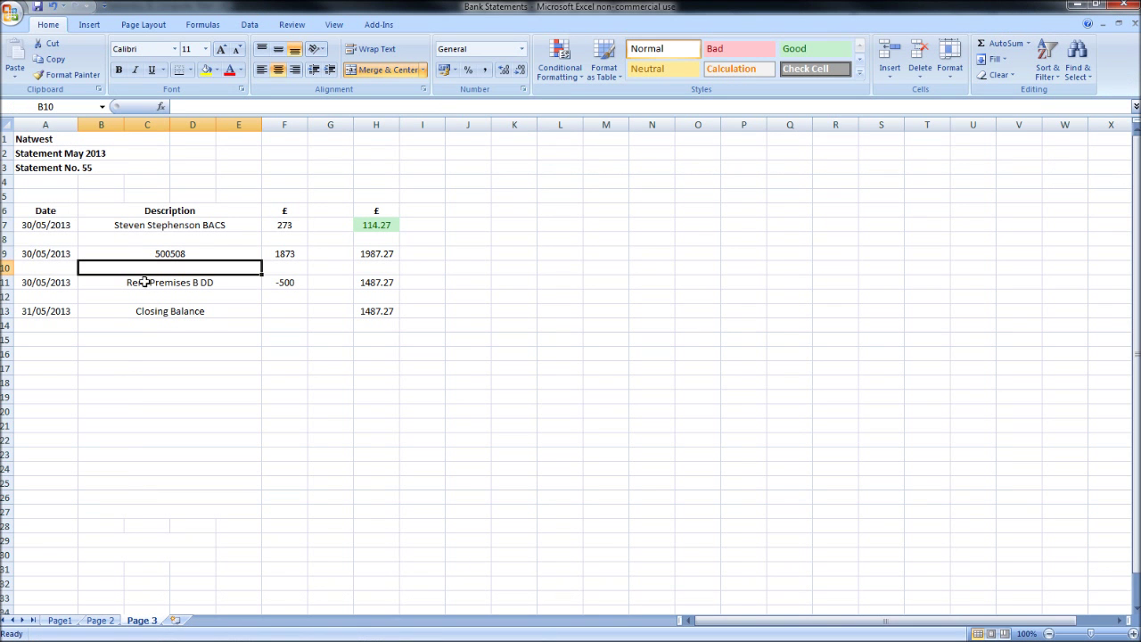
{"action": "left_click_drag", "start_coordinate": [42, 283], "coordinate": [107, 281]}
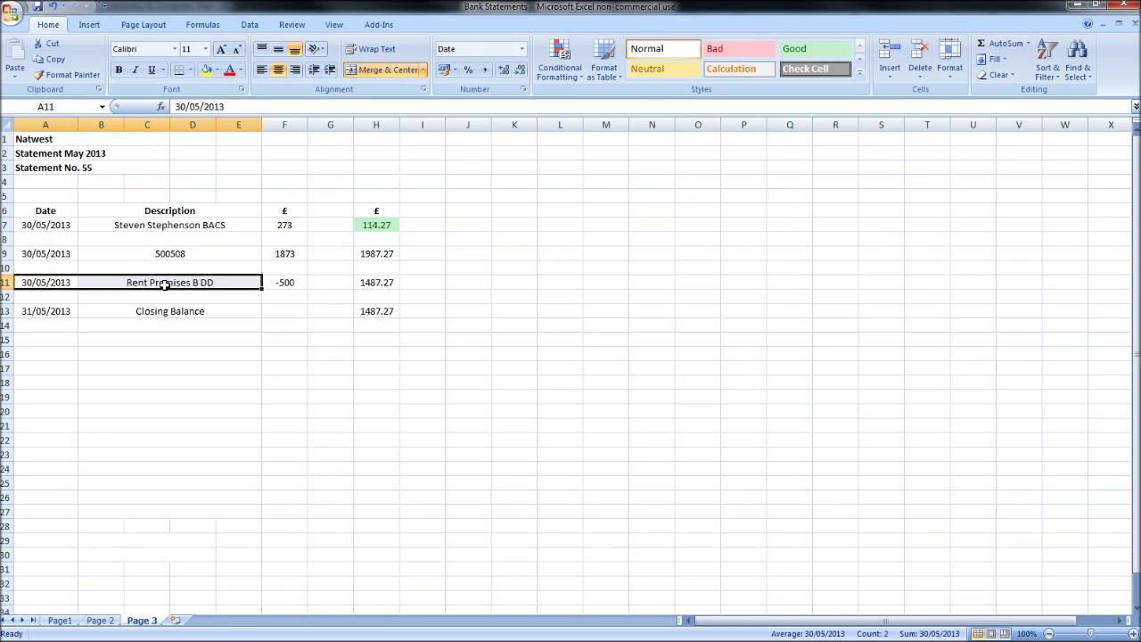
{"action": "left_click", "coordinate": [107, 281]}
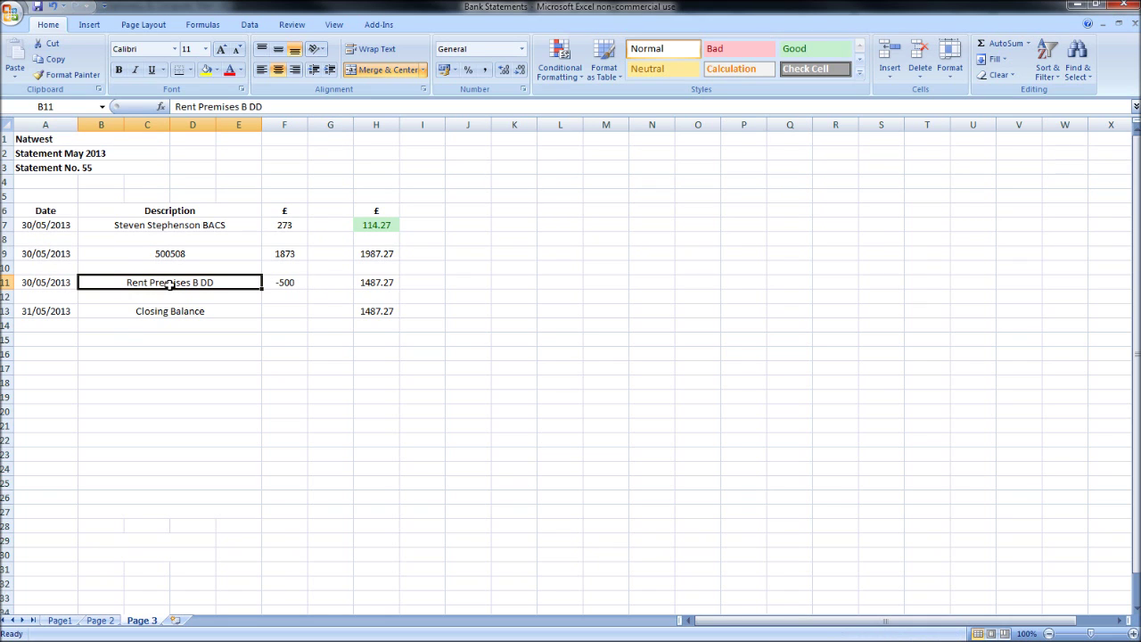
{"action": "left_click", "coordinate": [1069, 7]}
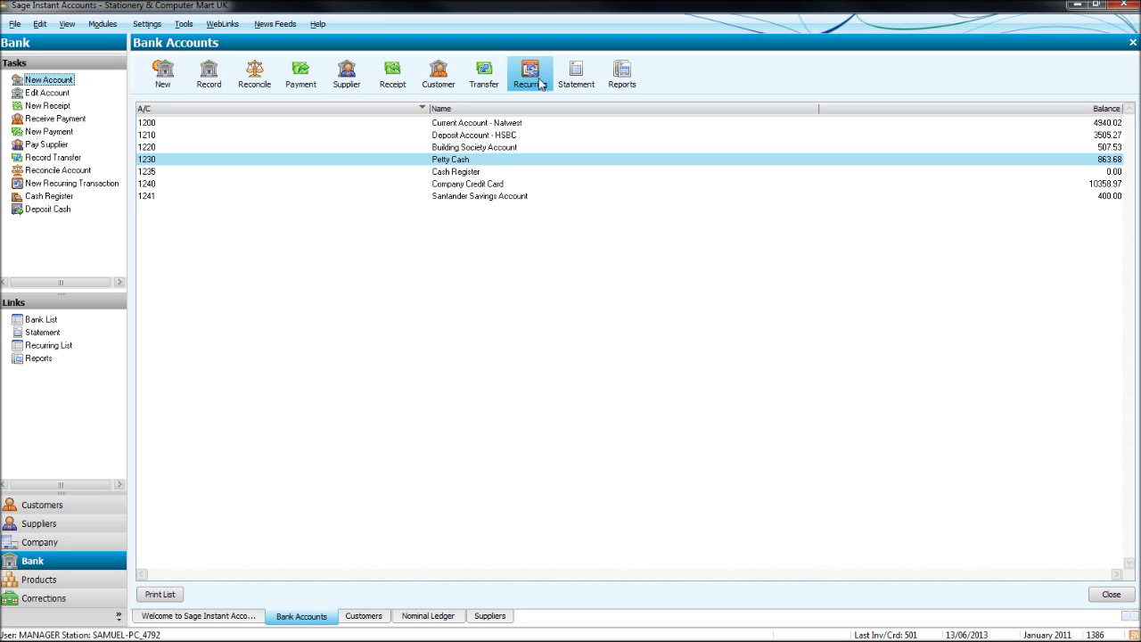
Process recurring entries due up to the 31st, accepting the out-of-financial-year date warnings
{"action": "left_click", "coordinate": [540, 83]}
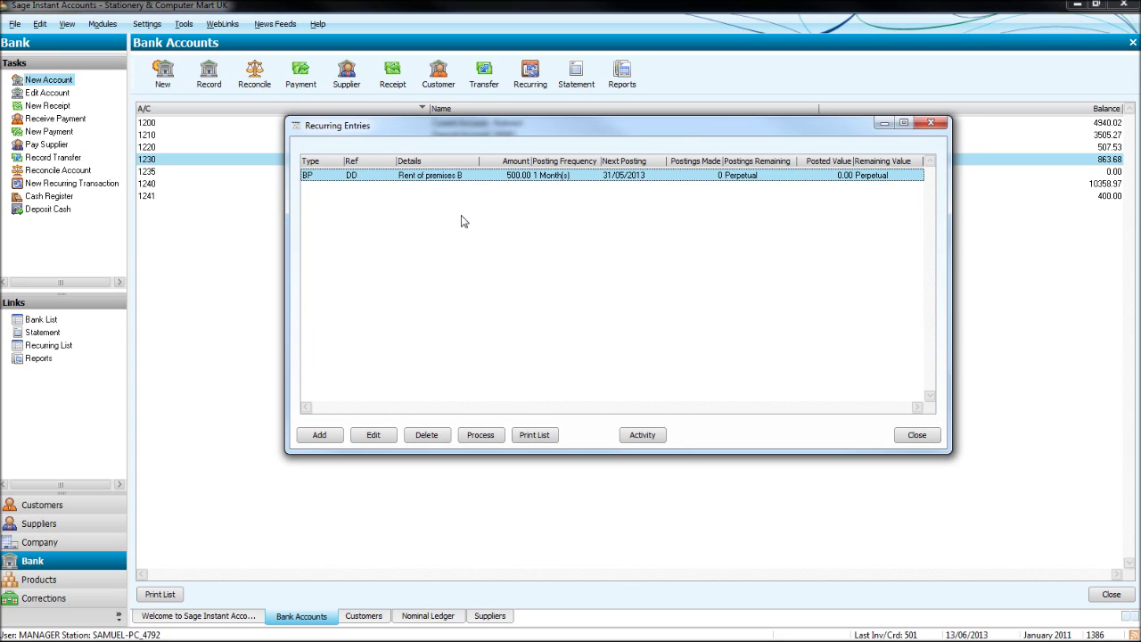
{"action": "left_click", "coordinate": [486, 443]}
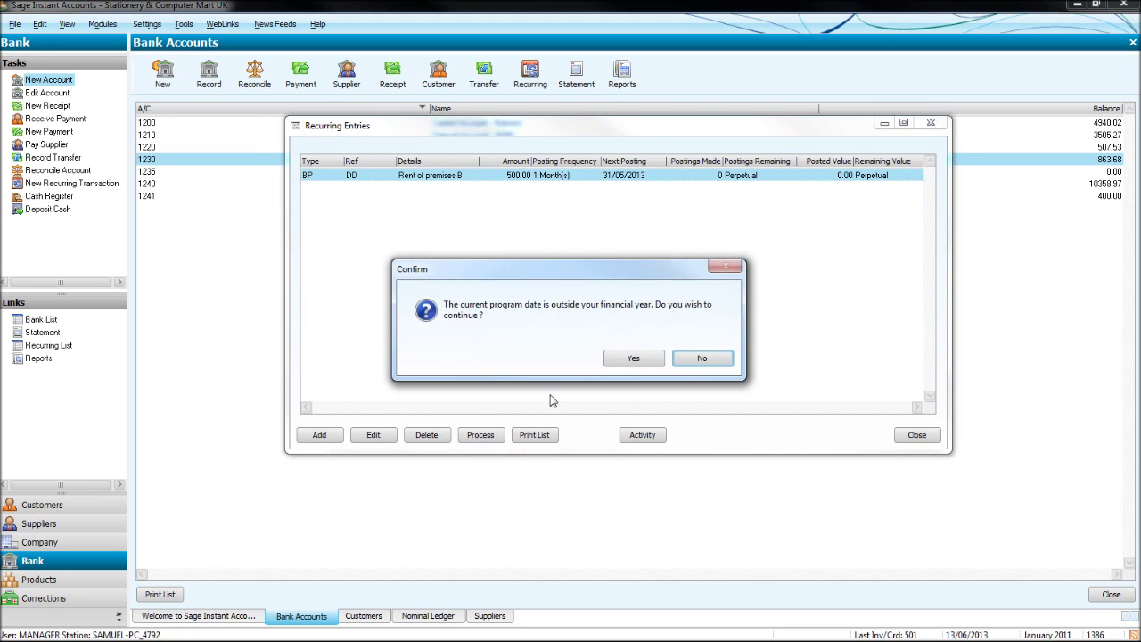
{"action": "left_click", "coordinate": [629, 358]}
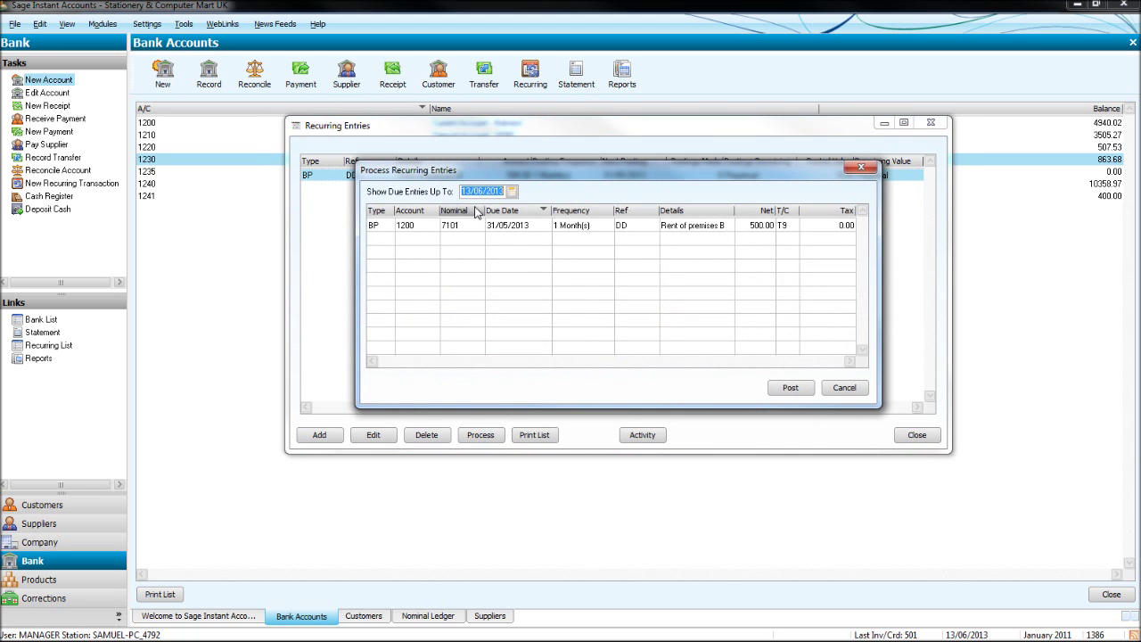
{"action": "type", "text": "31"}
{"action": "left_click", "coordinate": [486, 210]}
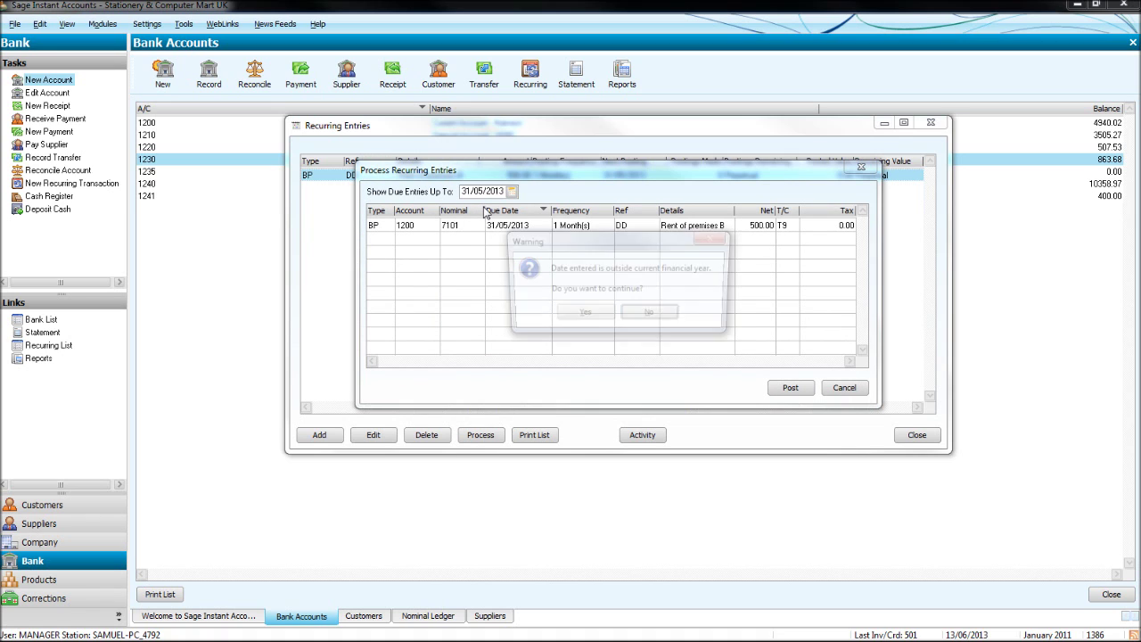
{"action": "left_click", "coordinate": [584, 317]}
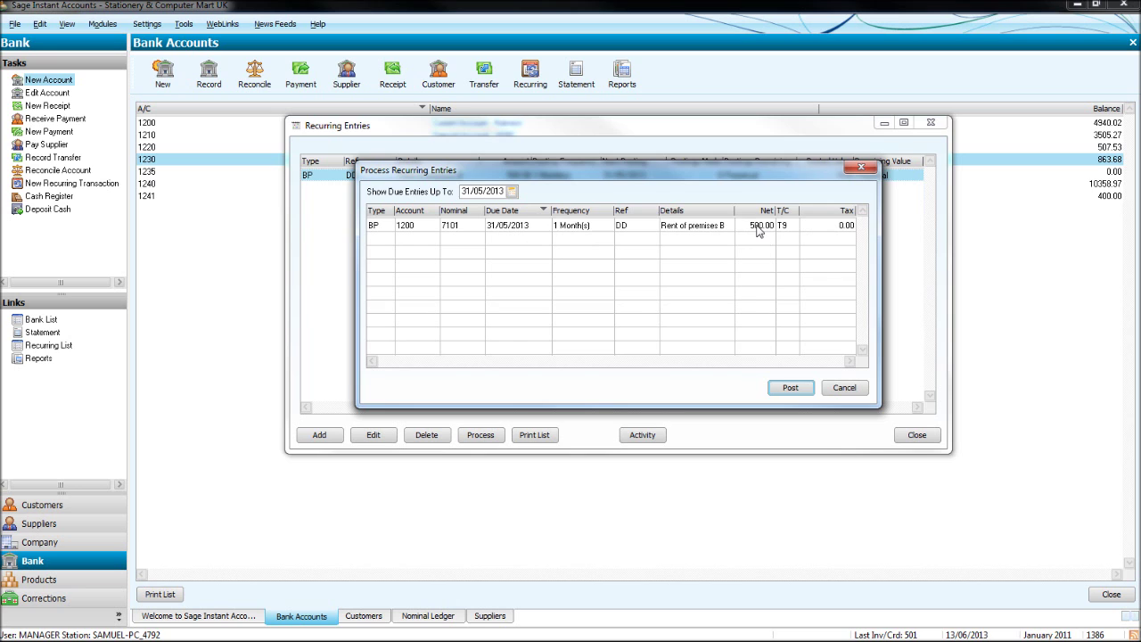
Post the 500.00 Rent of premises B recurring payment and close the recurring entries list
{"action": "left_click", "coordinate": [792, 389]}
{"action": "key", "text": "Return"}
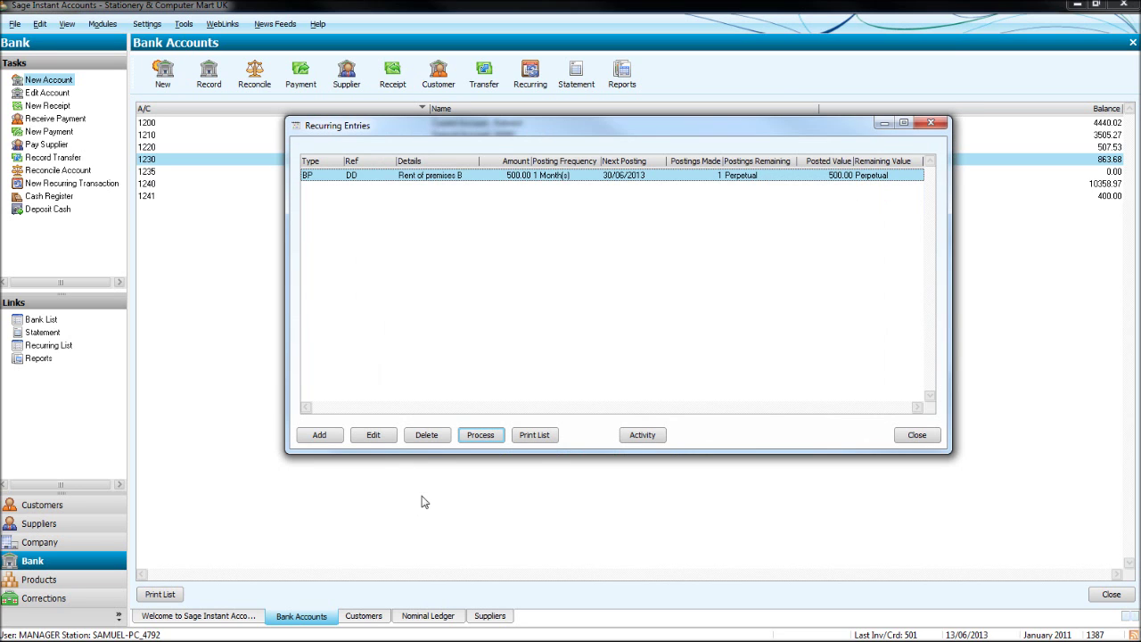
{"action": "left_click", "coordinate": [930, 122]}
{"action": "left_click", "coordinate": [744, 166]}
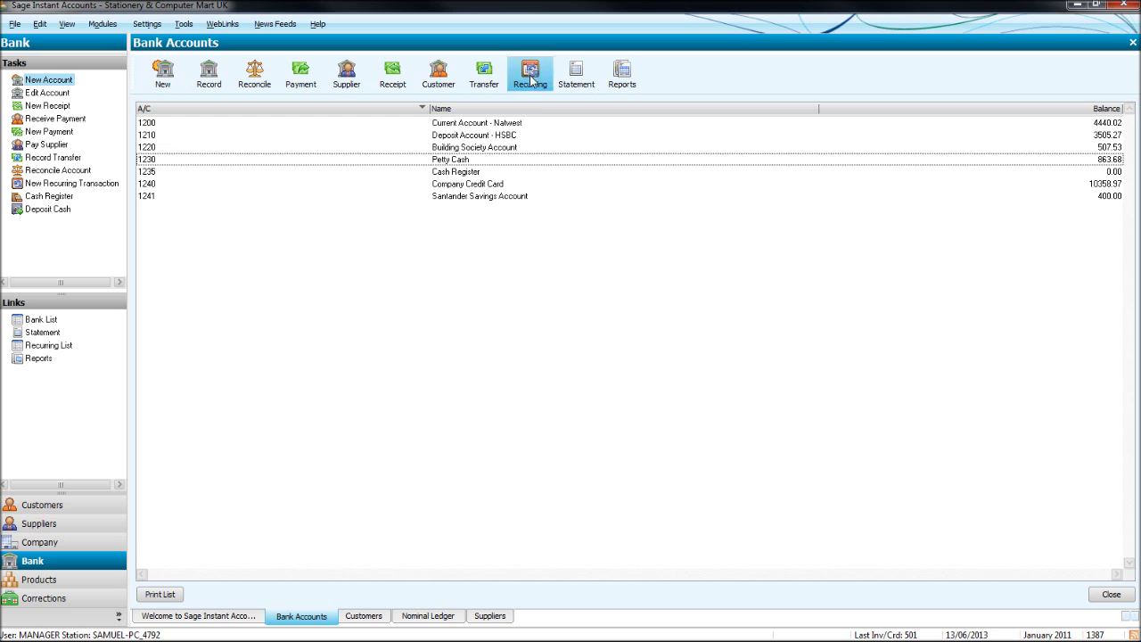
Begin reconciling the 1200 Current Account - Natwest using the saved statement details
{"action": "left_click", "coordinate": [468, 124]}
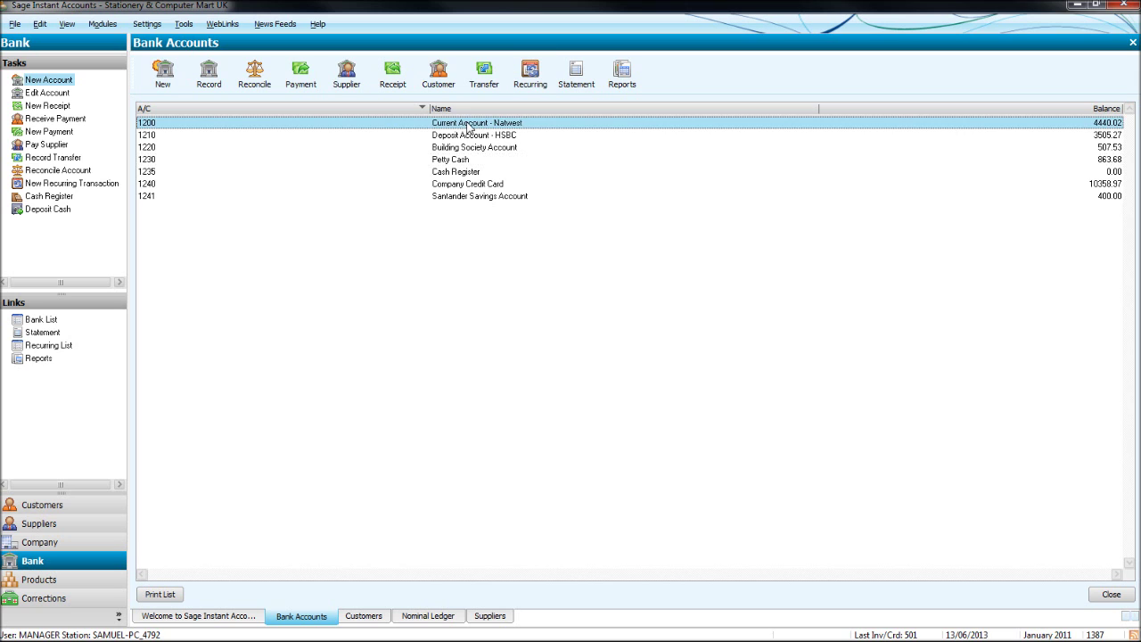
{"action": "left_click", "coordinate": [256, 83]}
{"action": "left_click", "coordinate": [350, 303]}
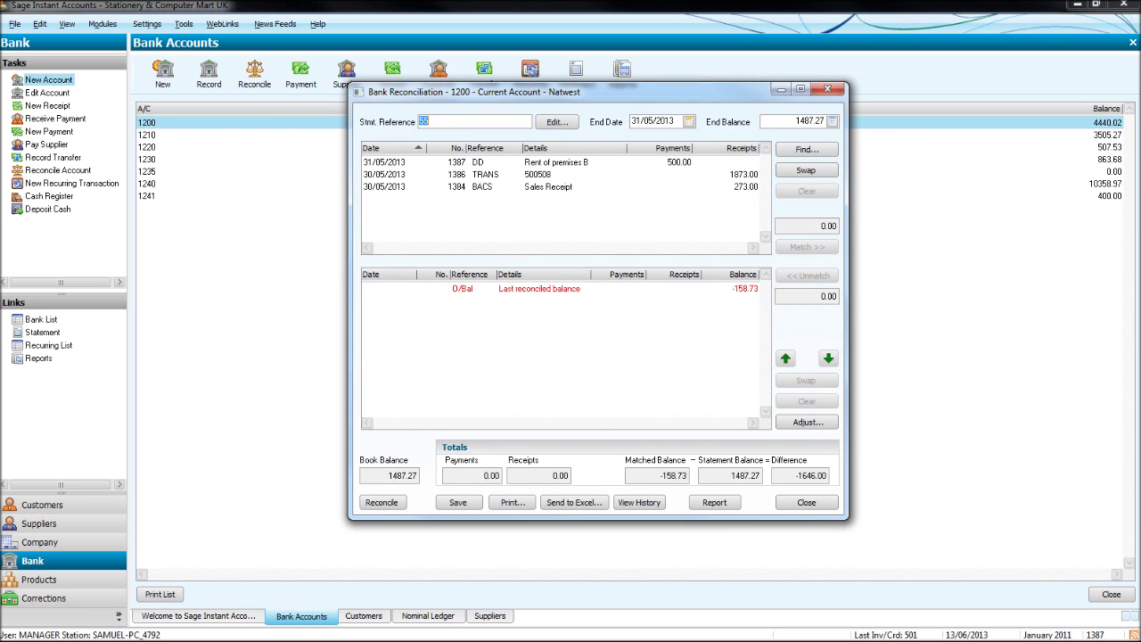
Match the 273.00 sales receipt against the statement and mark Excel row 7 green
{"action": "key", "text": "alt+Tab"}
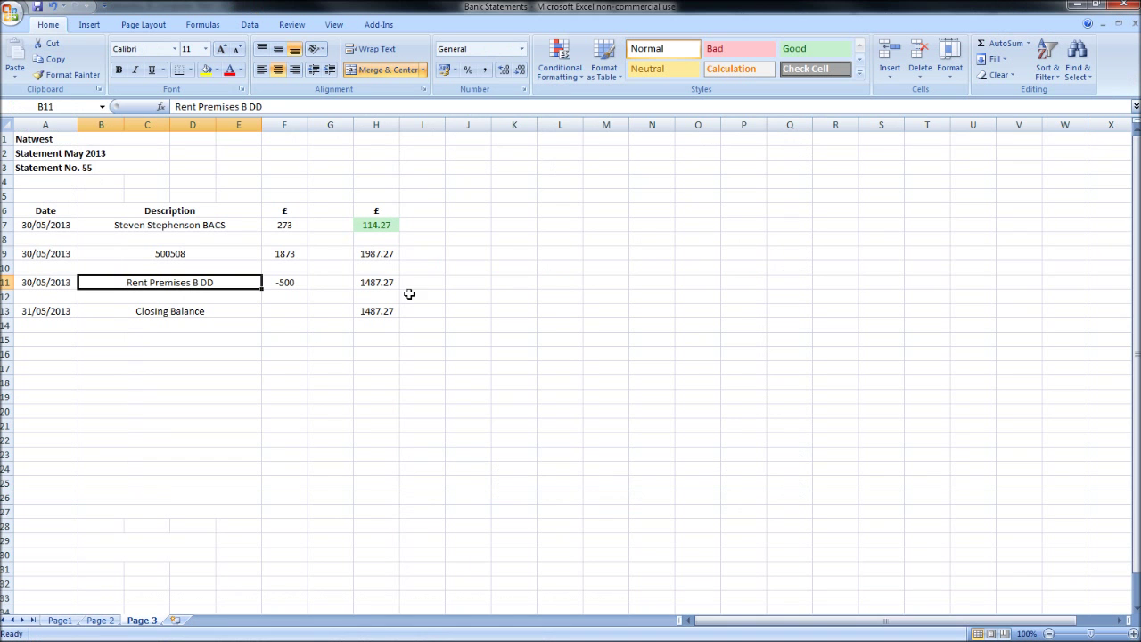
{"action": "left_click", "coordinate": [178, 228]}
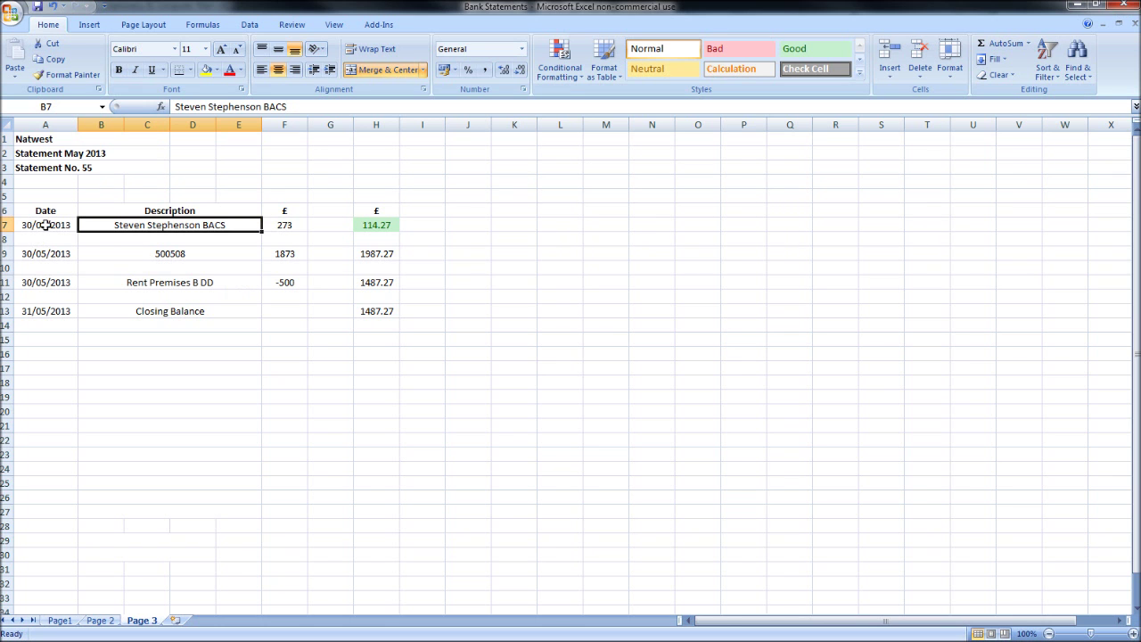
{"action": "left_click", "coordinate": [285, 225]}
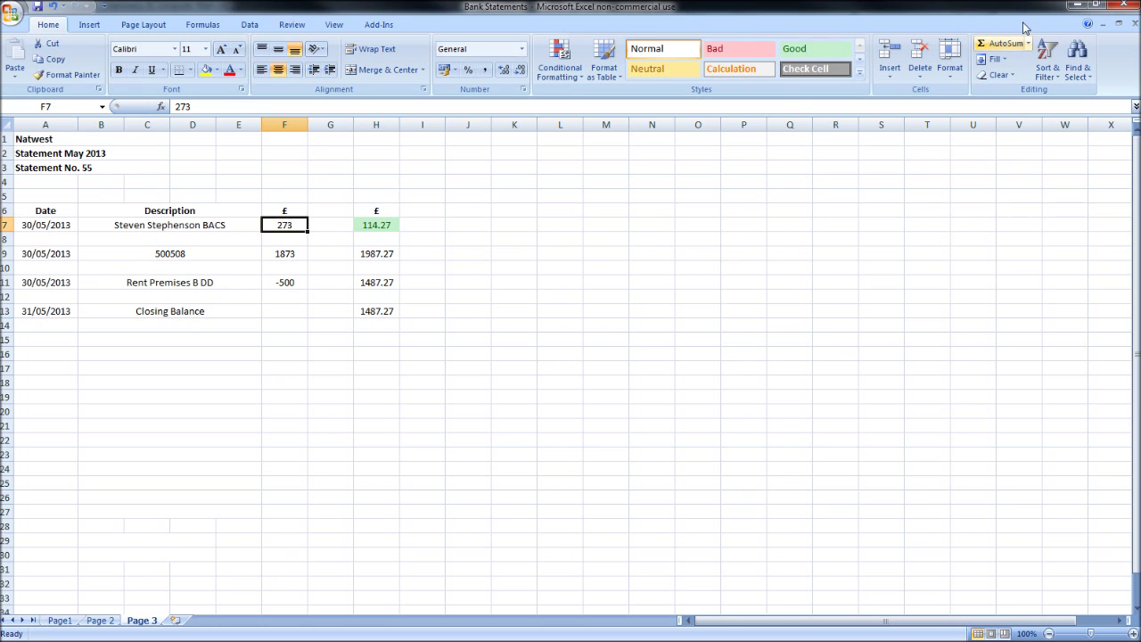
{"action": "left_click", "coordinate": [1080, 5]}
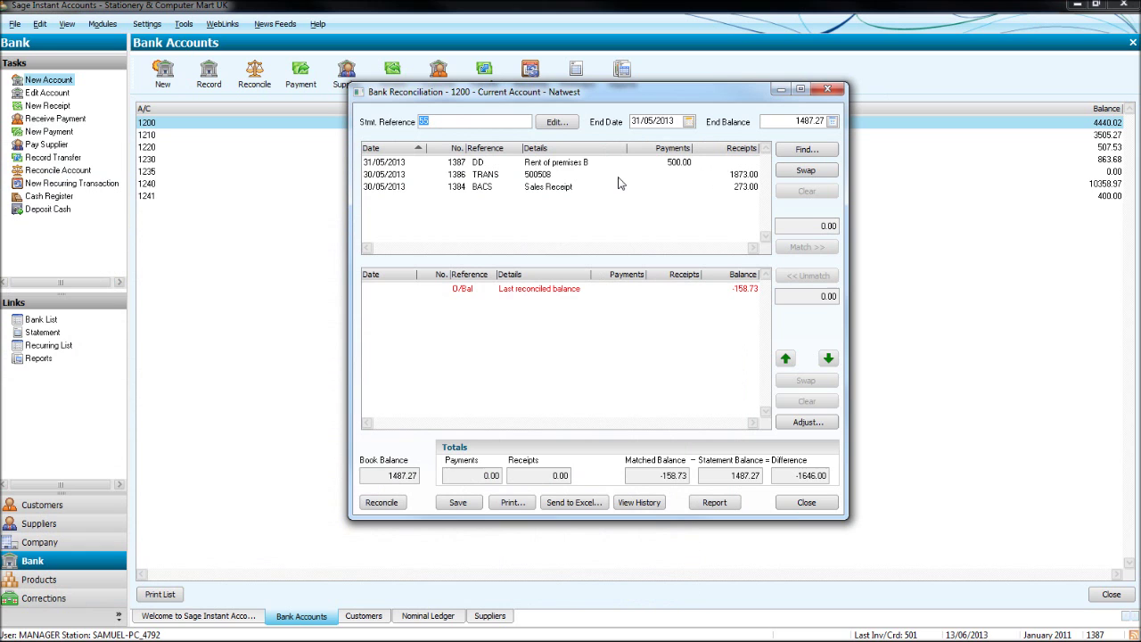
{"action": "double_click", "coordinate": [713, 188]}
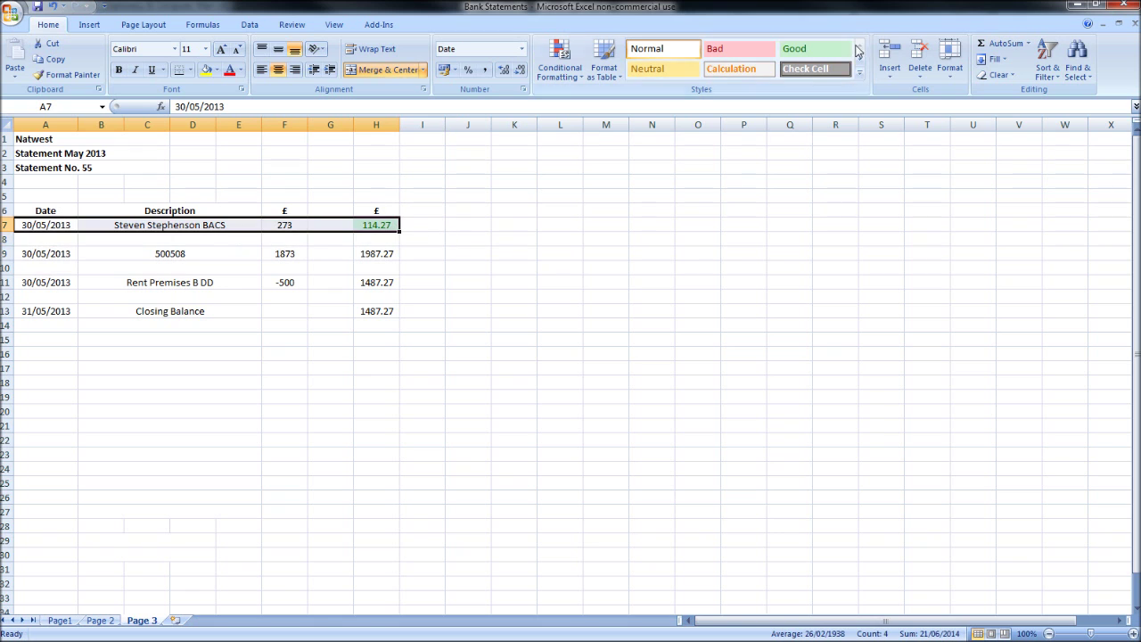
{"action": "left_click", "coordinate": [815, 48]}
Match the 1873.00 transfer and give statement row A9:H9 the Good green style
{"action": "left_click", "coordinate": [75, 254]}
{"action": "left_click_drag", "start_coordinate": [96, 256], "coordinate": [375, 253]}
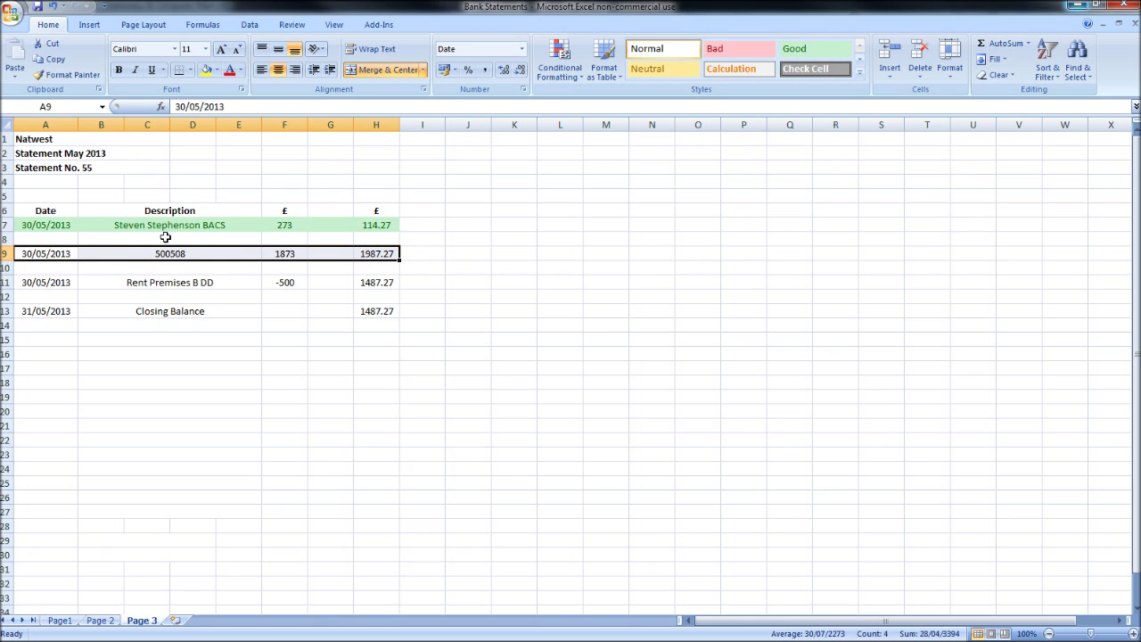
{"action": "left_click", "coordinate": [1077, 4]}
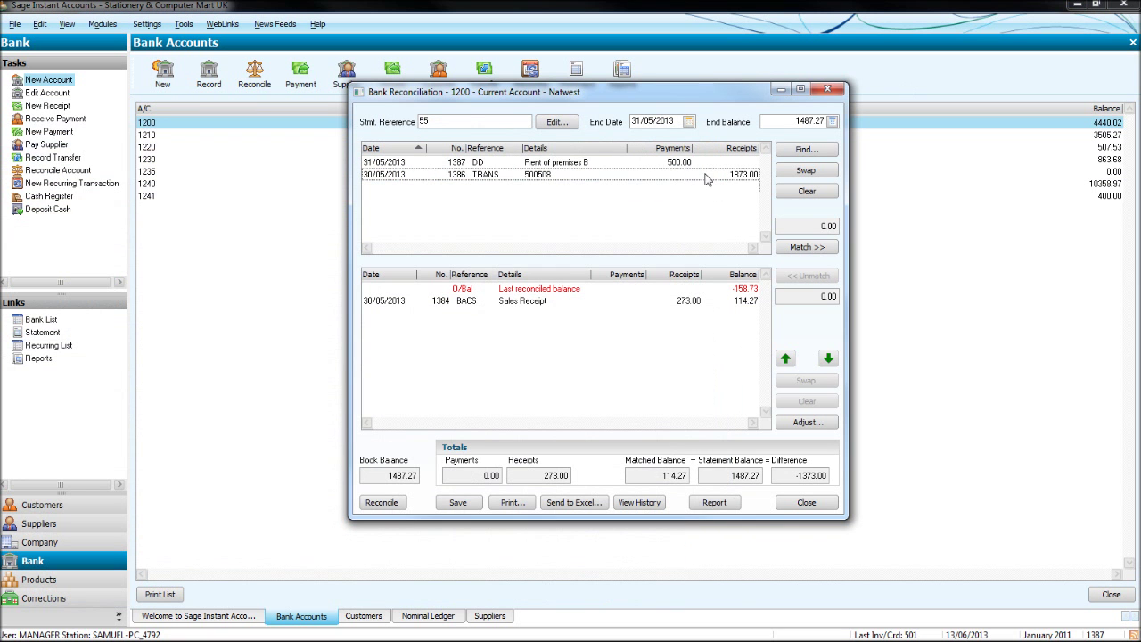
{"action": "left_click", "coordinate": [741, 177]}
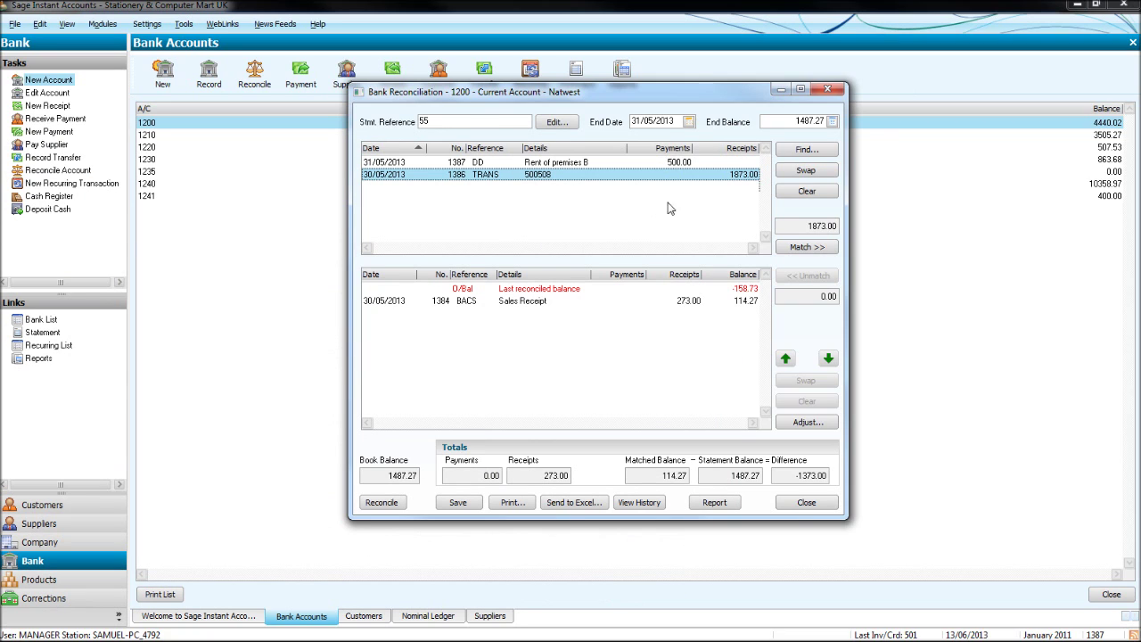
{"action": "double_click", "coordinate": [555, 178]}
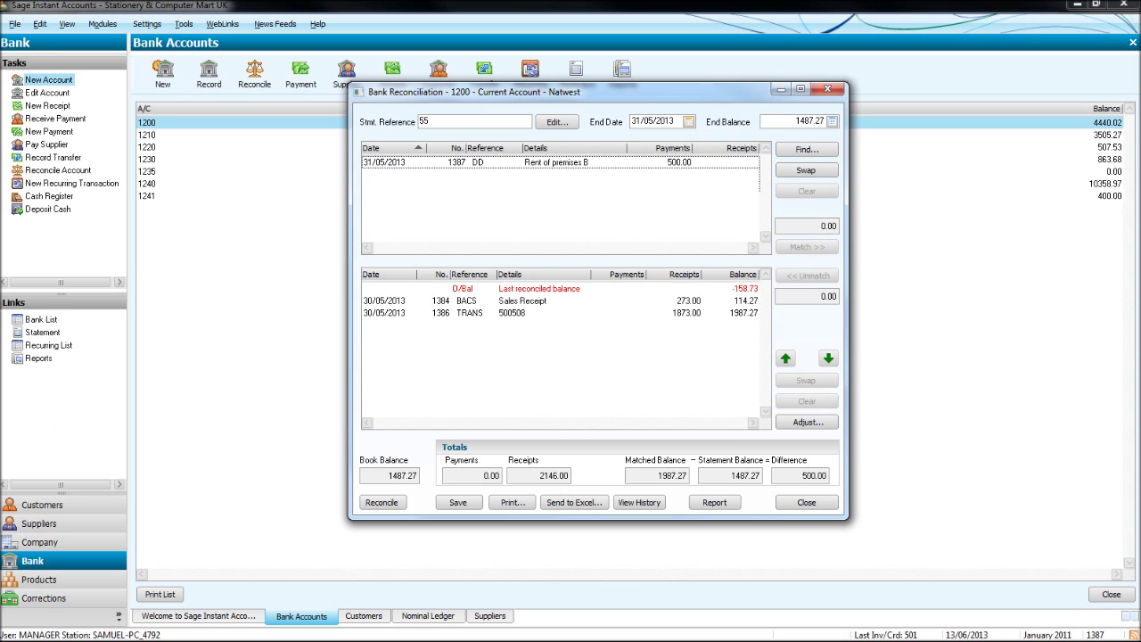
{"action": "key", "text": "alt+Tab"}
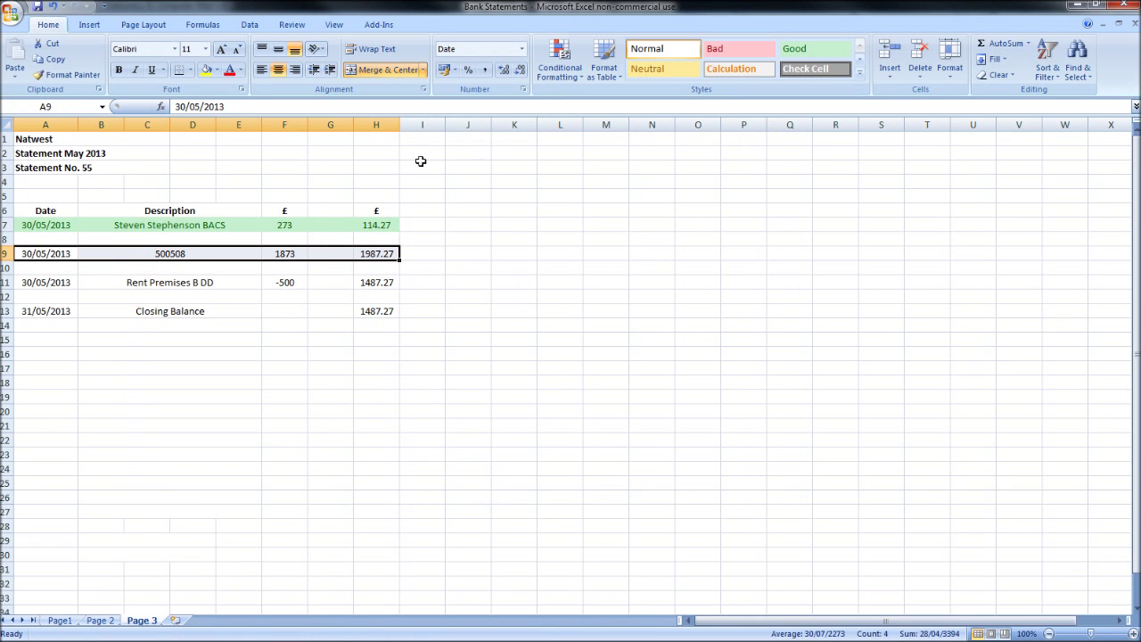
{"action": "left_click", "coordinate": [794, 48]}
Match the 500.00 Rent of premises B direct debit, bringing the difference to 0.00
{"action": "left_click", "coordinate": [138, 285]}
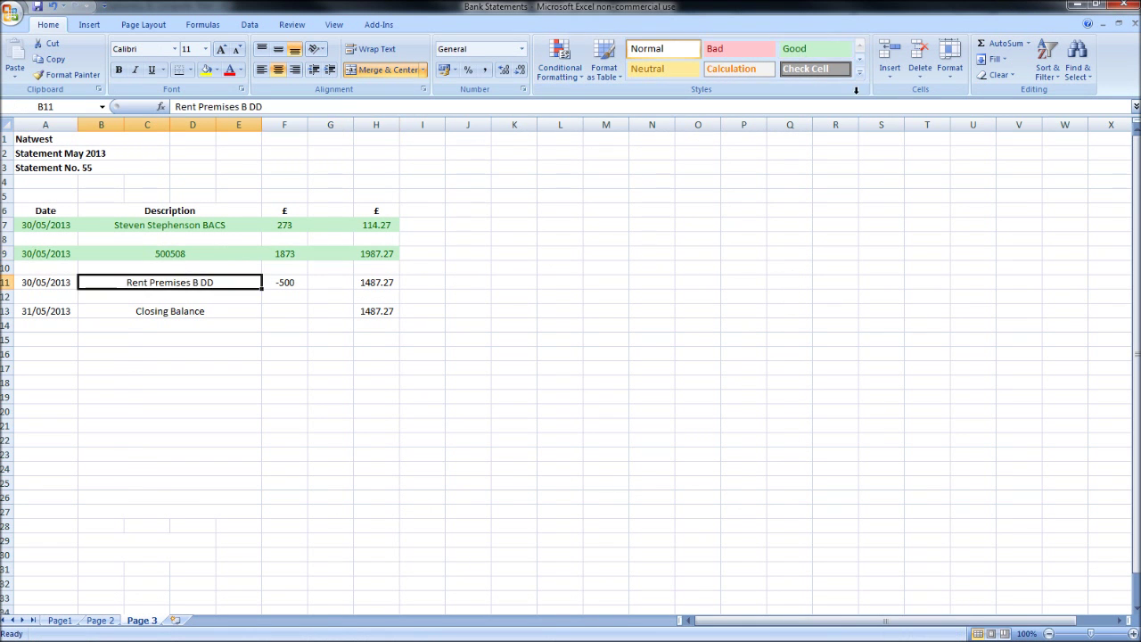
{"action": "left_click", "coordinate": [1103, 6]}
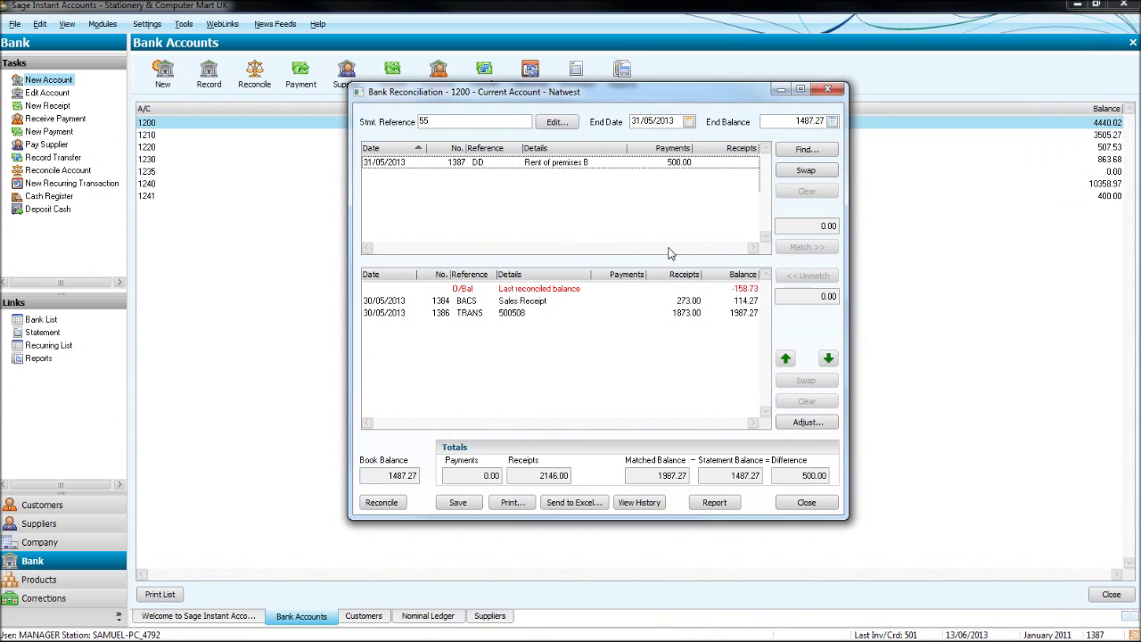
{"action": "double_click", "coordinate": [597, 166]}
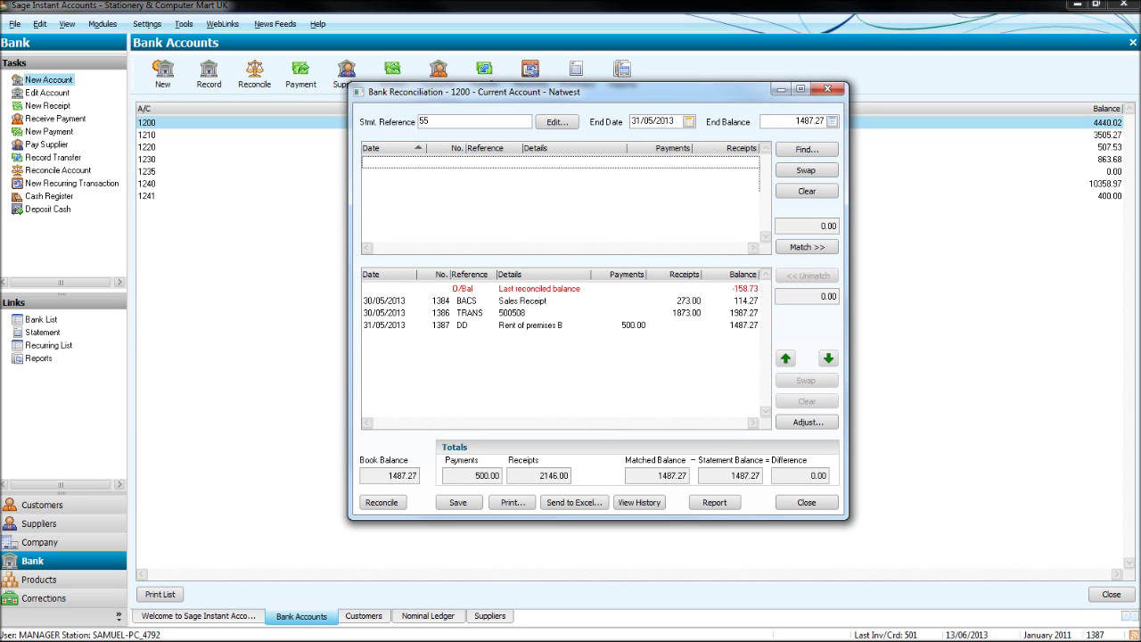
Mark Excel rent row A11:H11 and the 1487.27 closing balance in H13 green
{"action": "key", "text": "alt+Tab"}
{"action": "left_click", "coordinate": [376, 311]}
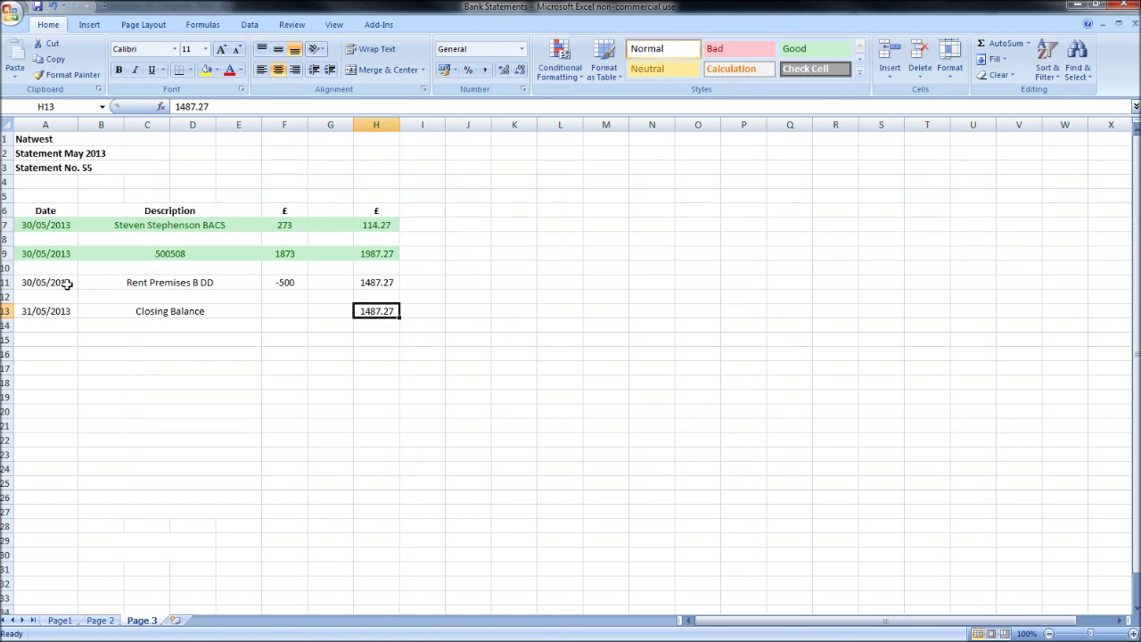
{"action": "left_click_drag", "start_coordinate": [67, 284], "coordinate": [378, 283]}
{"action": "left_click", "coordinate": [806, 49]}
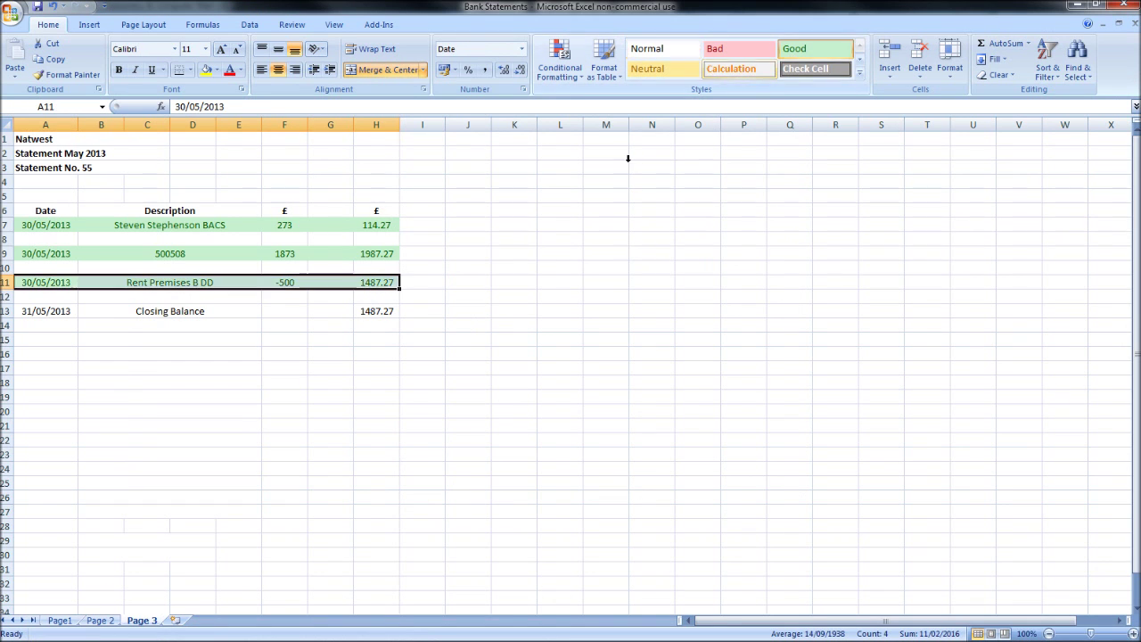
{"action": "left_click", "coordinate": [381, 309]}
{"action": "left_click", "coordinate": [811, 49]}
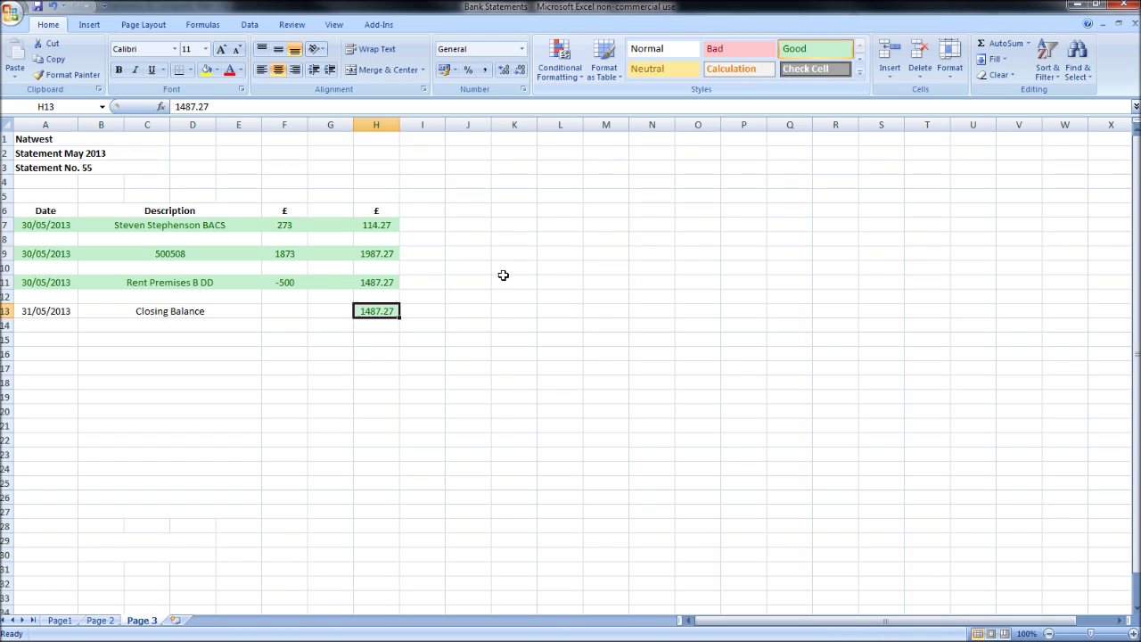
{"action": "left_click", "coordinate": [510, 295]}
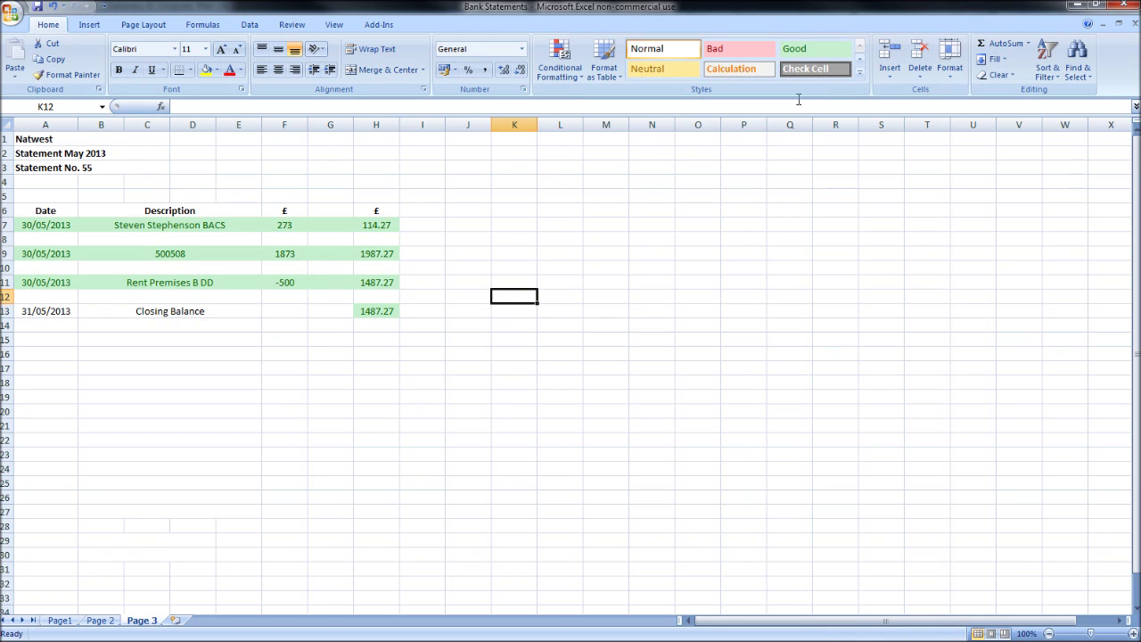
{"action": "left_click", "coordinate": [1103, 6]}
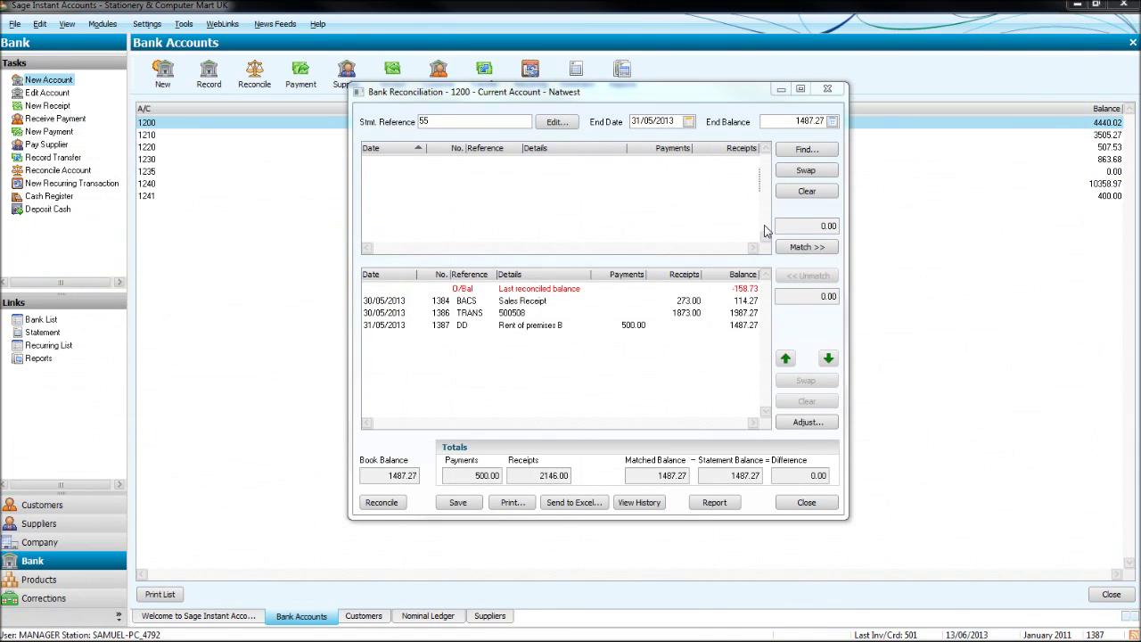
Submit the Natwest reconciliation with 0.00 difference against the 1487.27 statement balance
{"action": "left_click", "coordinate": [383, 505]}
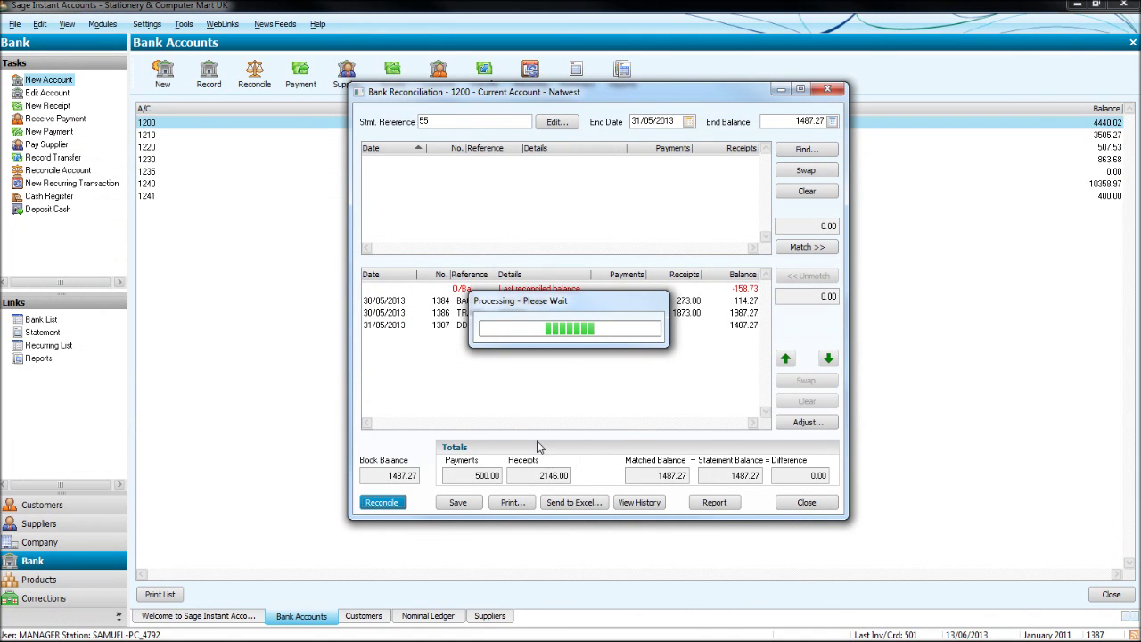